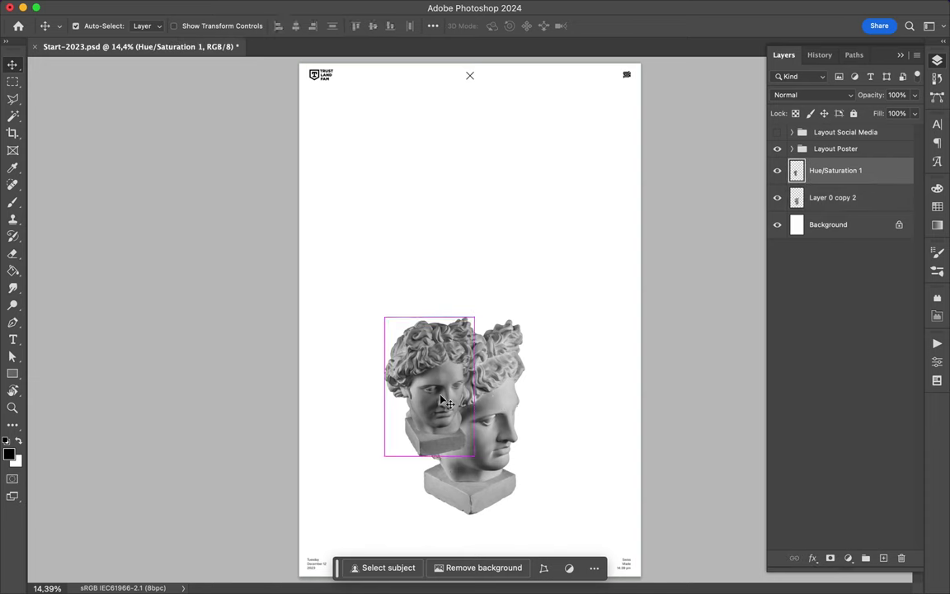
Step: Enlarge the statue heads to about 157% and shift them toward the left edge
mouse_move(524, 315)
left_mouse_down()
mouse_move(569, 253)
mouse_move(416, 186)
left_mouse_up()
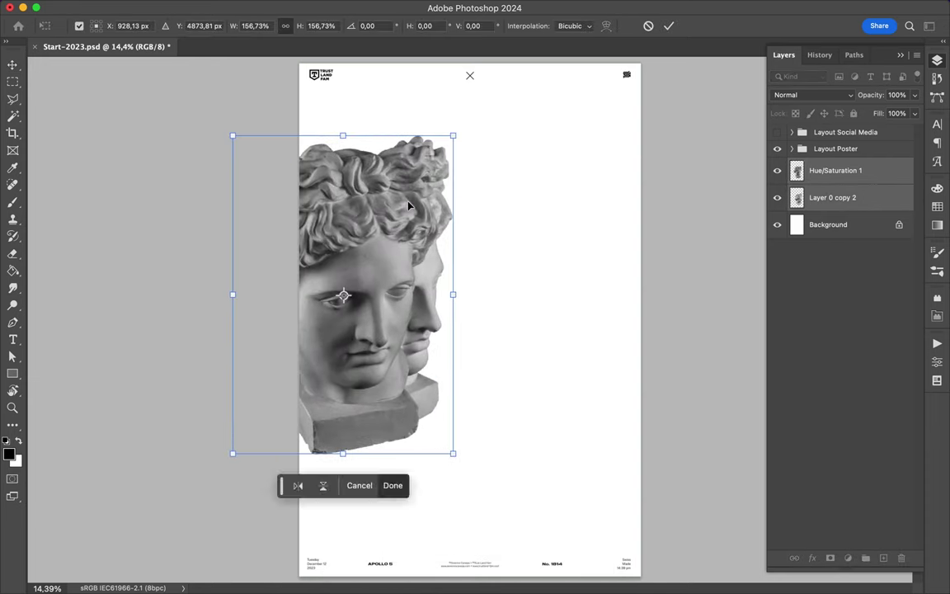
key("Return")
left_click_drag(422, 272, 512, 321)
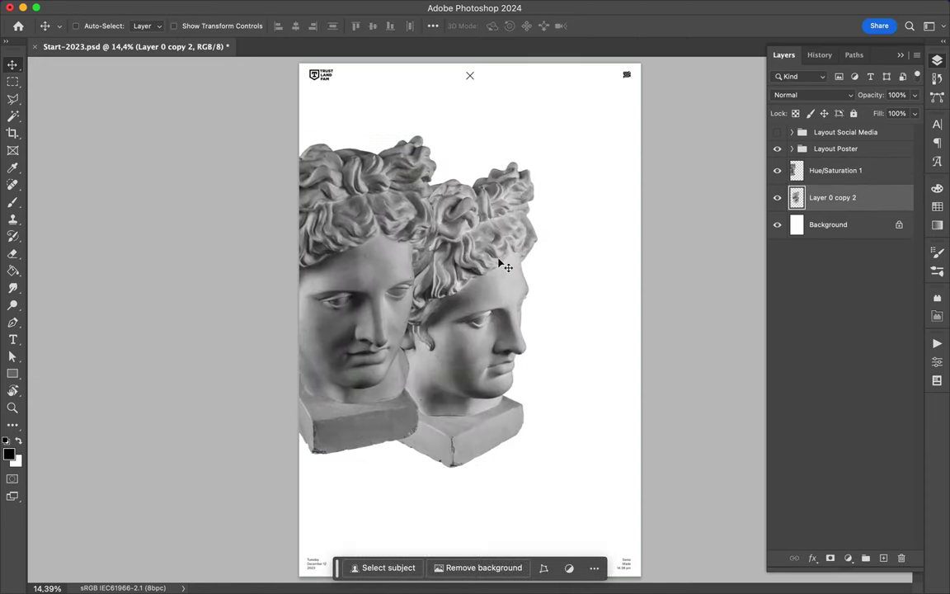
Step: Type a 'W' on the poster and drag a duplicate lower down
left_click(474, 235)
type("W")
left_click_drag(485, 220, 456, 275)
Step: Change the copied letter to 'H' and choose a new font for the W
double_click(456, 276)
type("H")
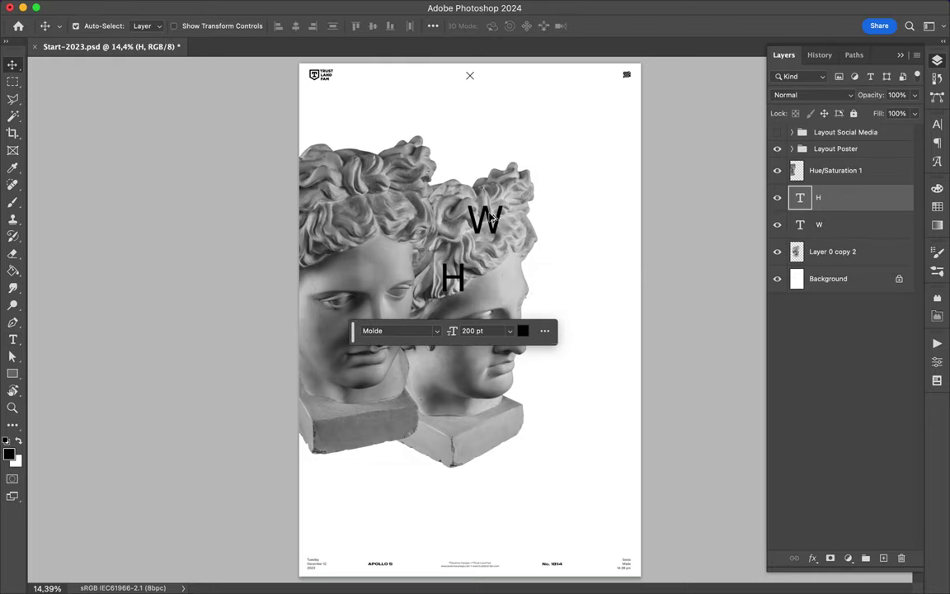
left_click(936, 124)
left_click(855, 142)
scroll(819, 392, "down", 5)
scroll(801, 412, "down", 5)
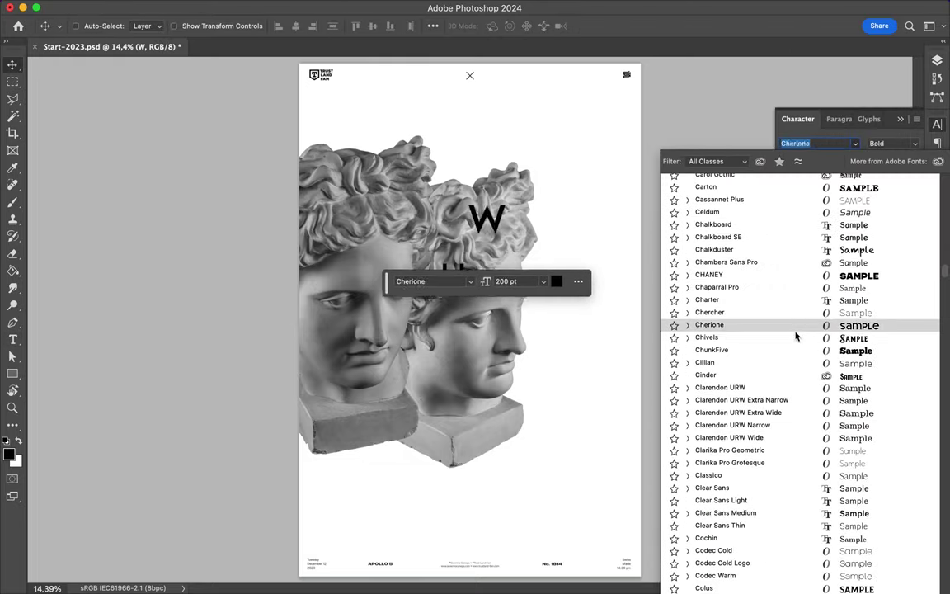
scroll(793, 494, "down", 10)
left_click(725, 231)
Step: Scale the W much larger and move it up and to the left
key("ctrl+t")
key("Return")
mouse_move(478, 206)
left_mouse_down()
mouse_move(506, 173)
mouse_move(462, 138)
left_mouse_up()
key("ctrl+t")
left_click_drag(467, 307, 520, 319)
Step: Set the H's font to Deming EP
key("Return")
left_click(847, 147)
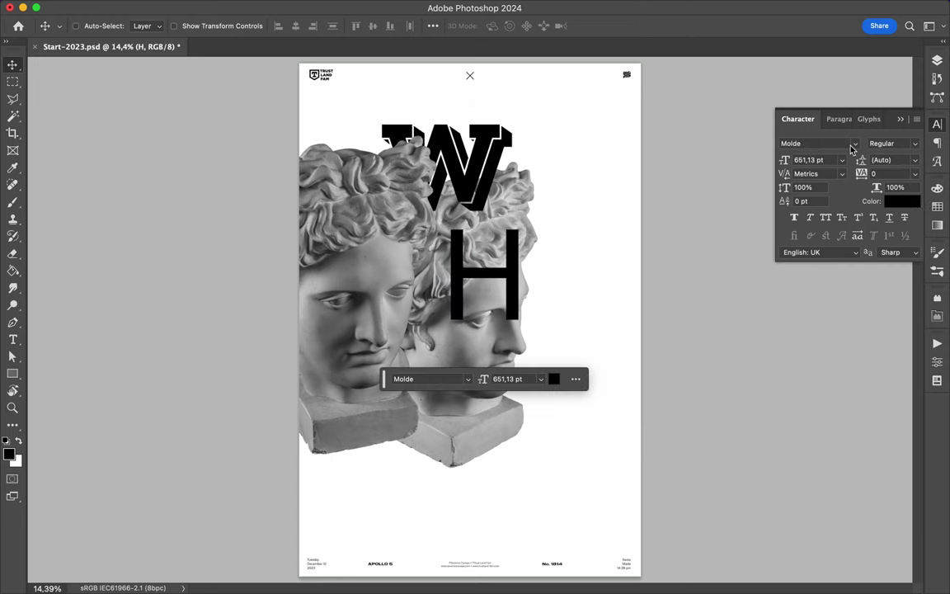
left_click(850, 145)
scroll(816, 396, "down", 3)
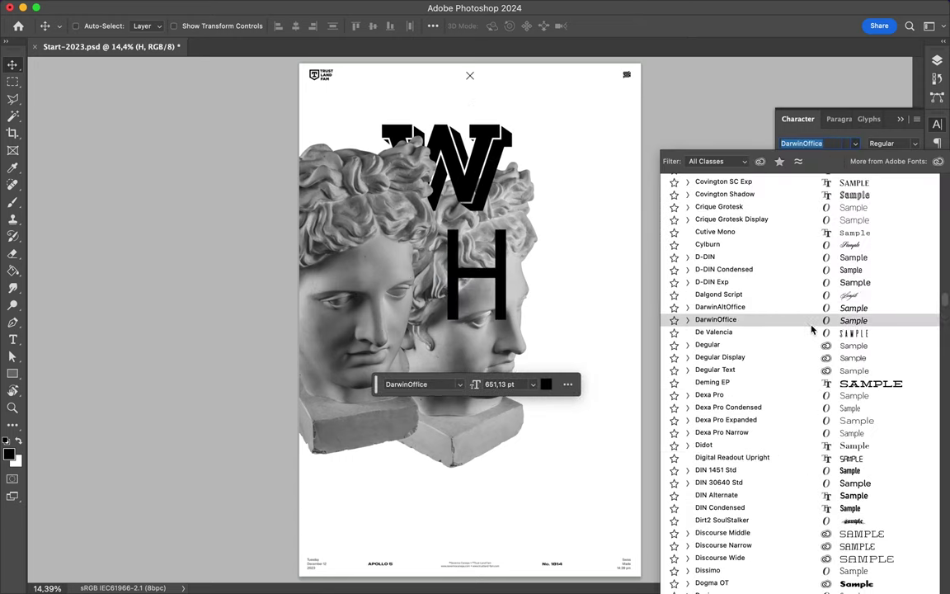
left_click(812, 385)
Step: Duplicate the H lower down, retype it as 'A', and place it at the bottom
left_click_drag(511, 272, 415, 362)
type("A")
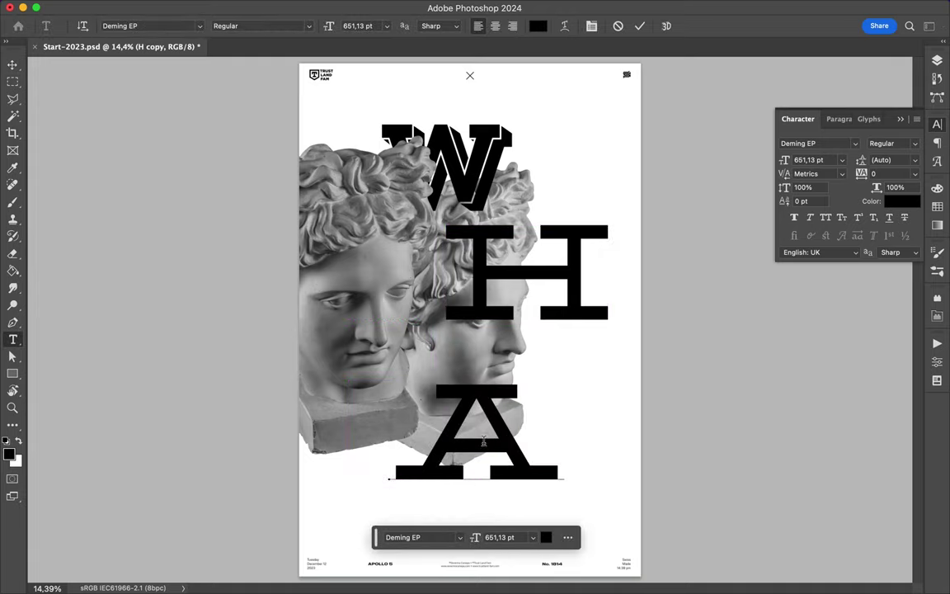
left_click_drag(511, 412, 540, 422)
Step: Try Haymaker on the H, settle on Wisdom Script, then reselect the W
left_click(593, 267)
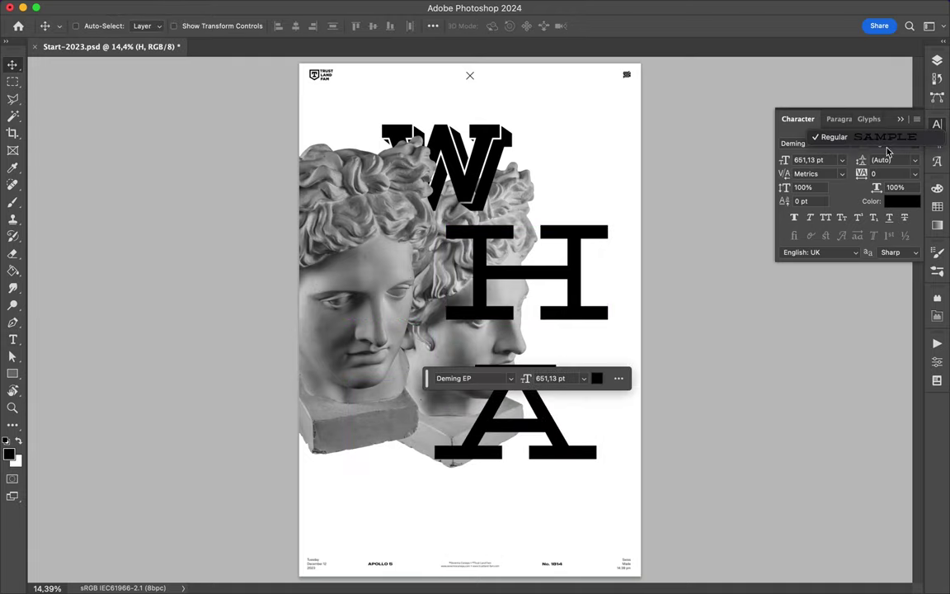
left_click(854, 143)
scroll(829, 345, "down", 10)
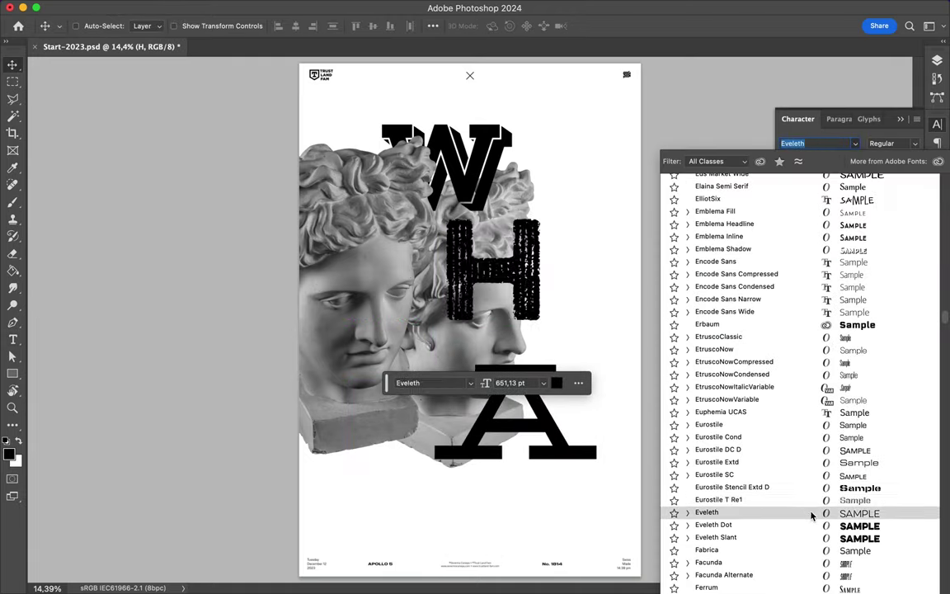
scroll(817, 511, "down", 5)
scroll(801, 420, "down", 4)
scroll(796, 413, "down", 4)
scroll(799, 437, "down", 10)
scroll(796, 441, "down", 5)
scroll(796, 461, "down", 4)
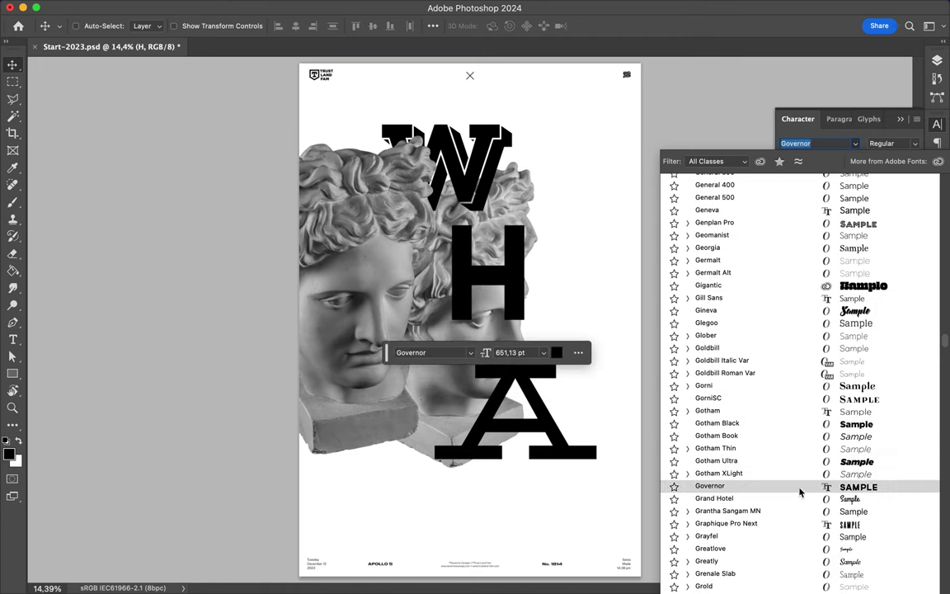
scroll(798, 528, "down", 6)
left_click(784, 437)
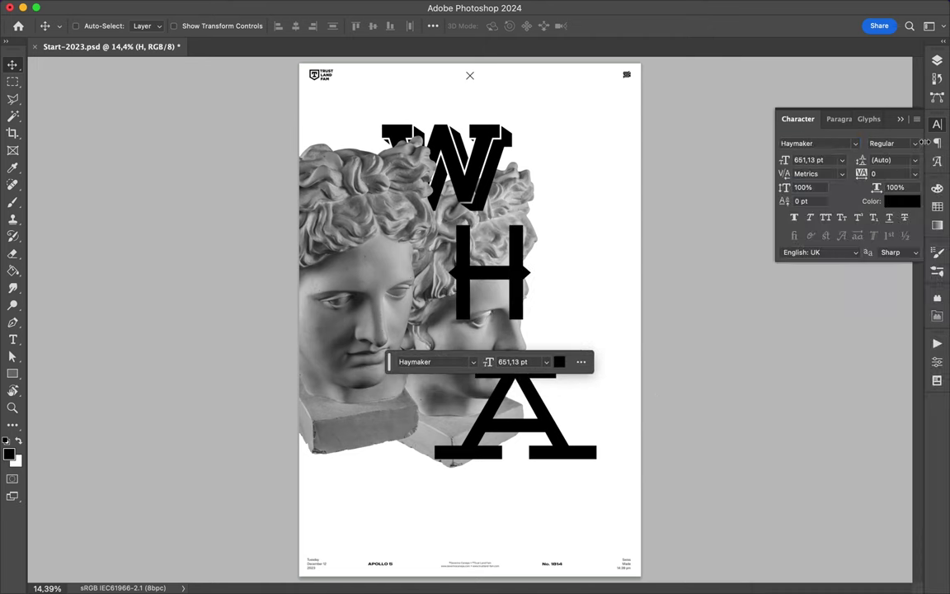
scroll(775, 441, "down", 15)
scroll(812, 432, "down", 10)
scroll(800, 425, "down", 10)
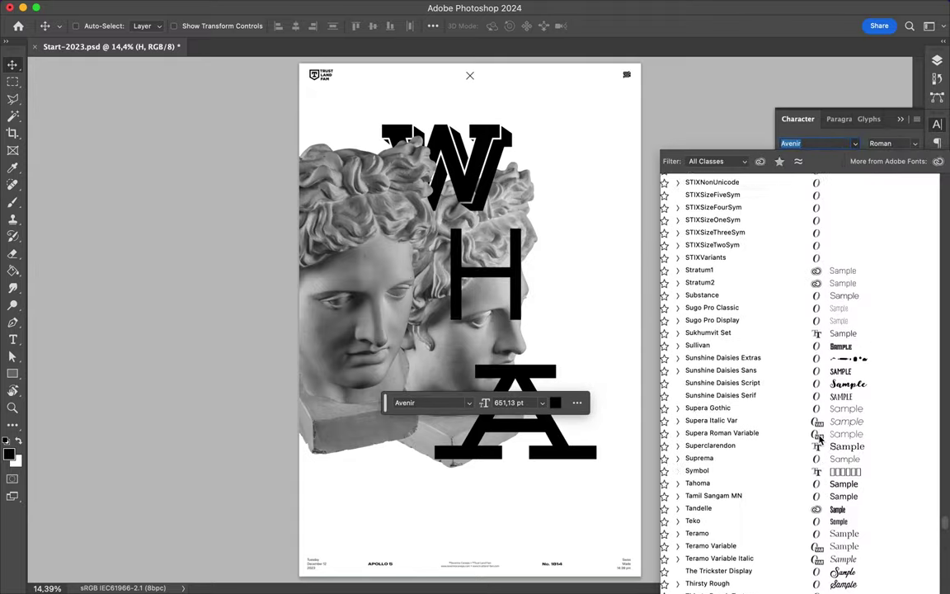
scroll(792, 416, "down", 8)
scroll(791, 445, "down", 15)
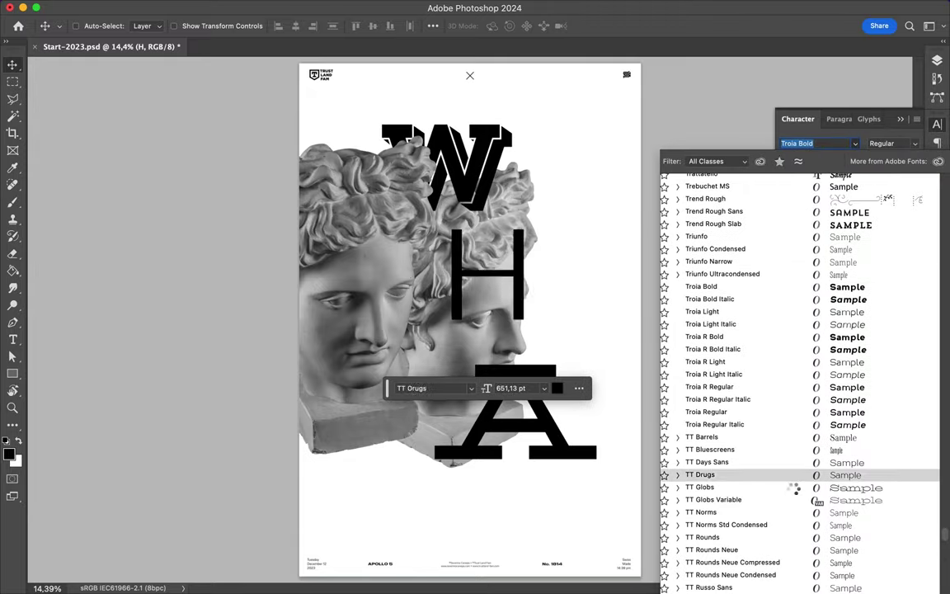
scroll(795, 491, "down", 6)
scroll(763, 511, "down", 15)
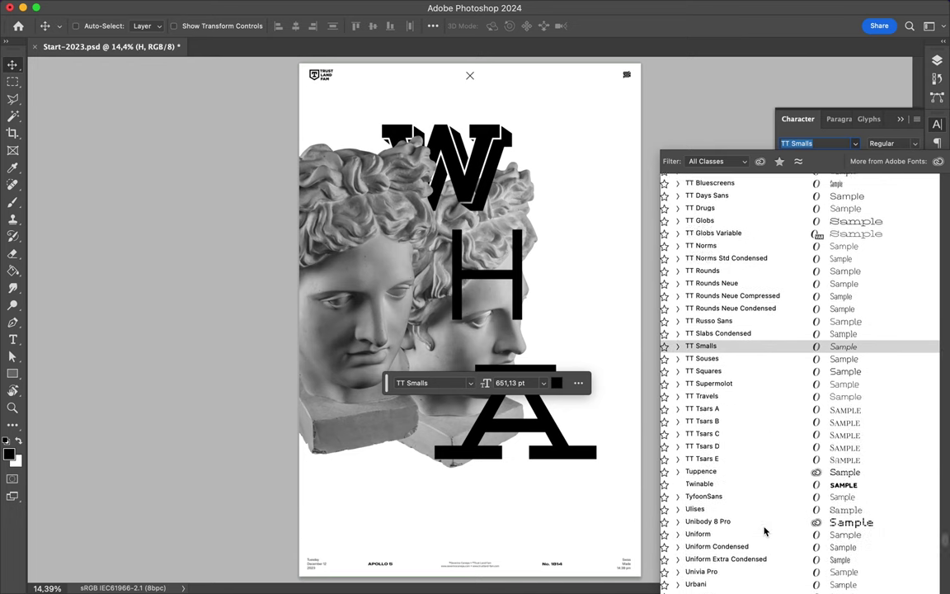
scroll(764, 530, "down", 15)
scroll(764, 548, "down", 10)
scroll(764, 536, "down", 10)
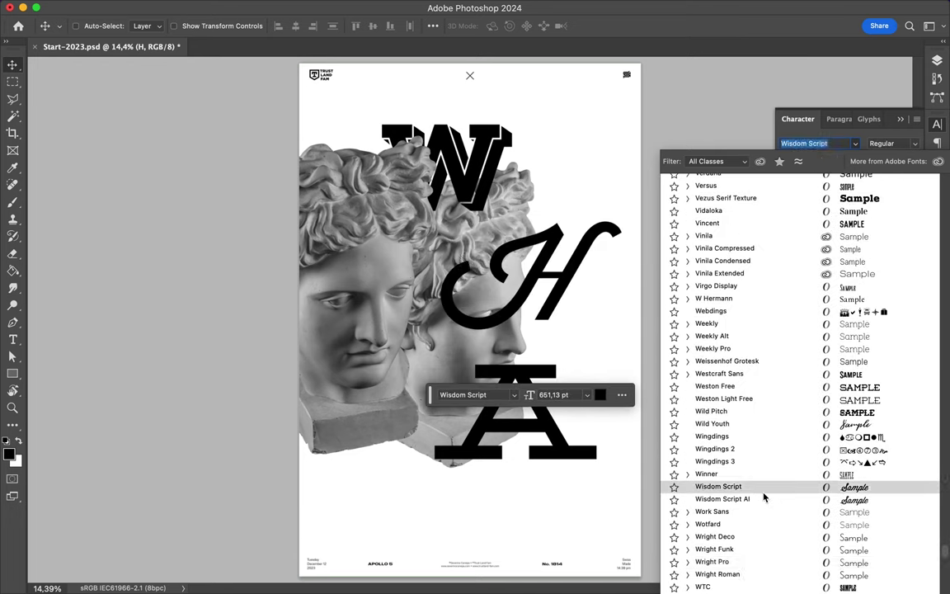
left_click(763, 488)
left_click(937, 63)
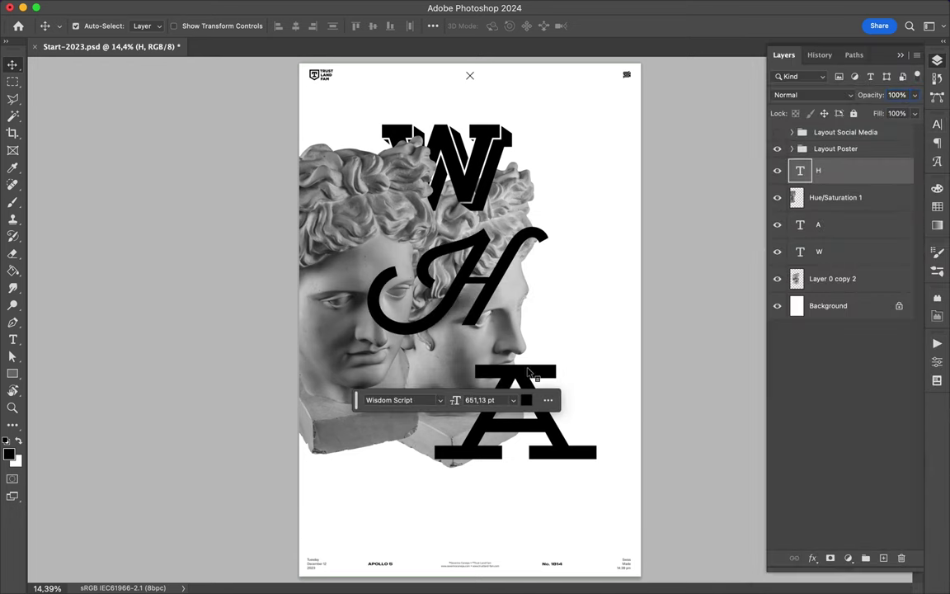
left_click(445, 165, "ctrl")
key("ctrl+t")
Step: Resize the W and set the H to Wisdom Script by searching 'wisdom'
left_click_drag(505, 107, 477, 166)
key("Return")
left_click(488, 284, "ctrl")
left_click(937, 124)
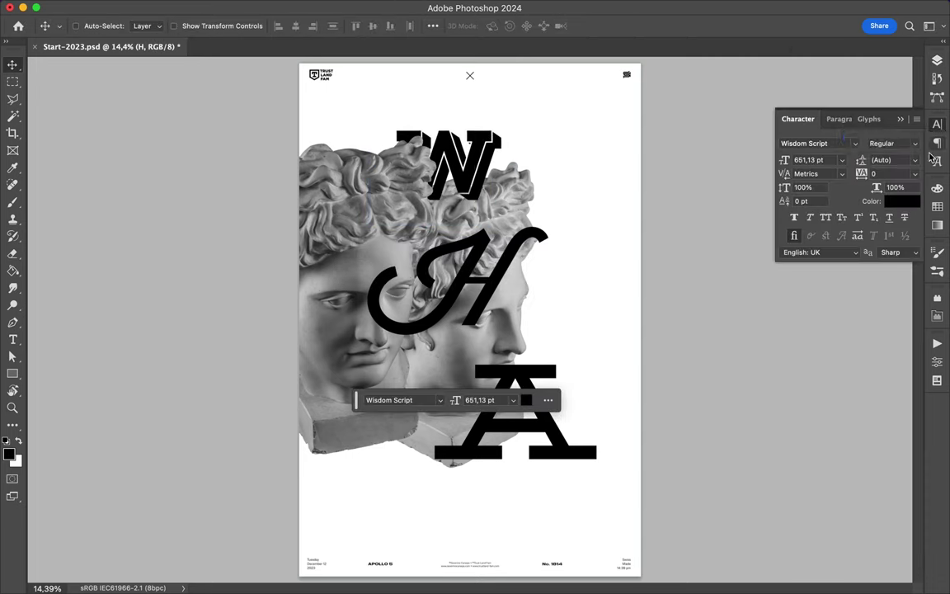
left_click(812, 143)
type("wisdom")
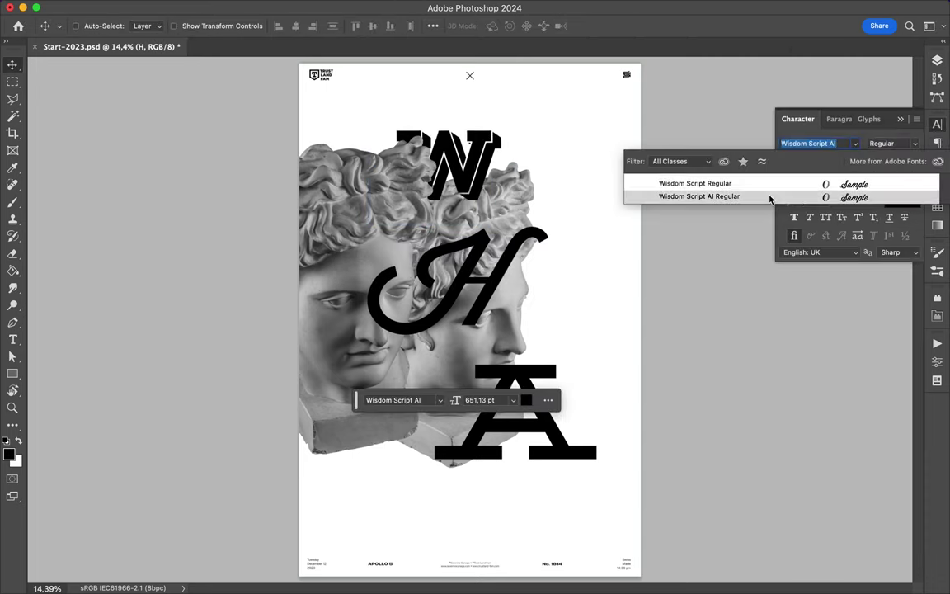
key("Return")
Step: Raise the H slightly and move the A up beside it
left_click_drag(519, 370, 544, 309)
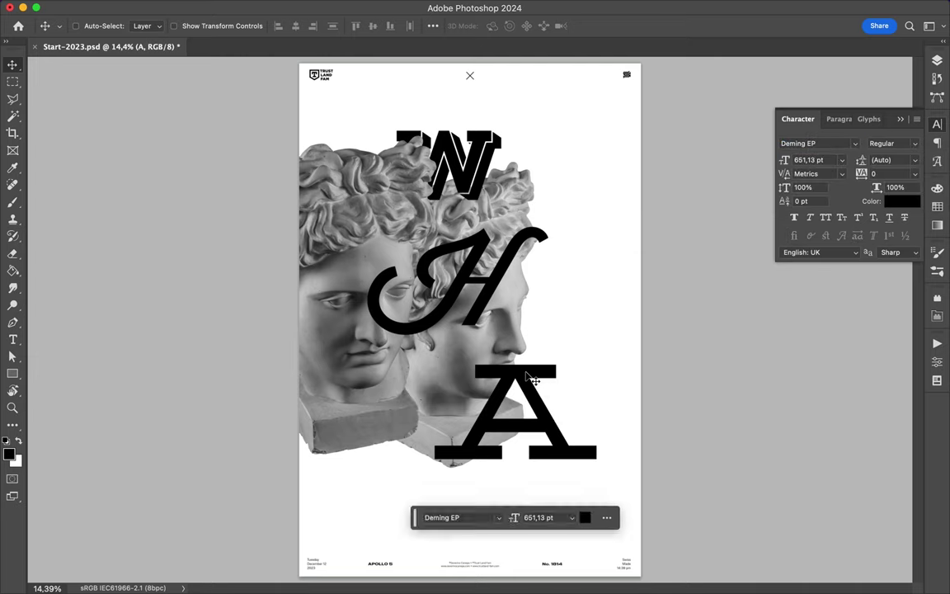
mouse_move(468, 255)
left_mouse_down()
mouse_move(476, 293)
mouse_move(528, 245)
left_mouse_up()
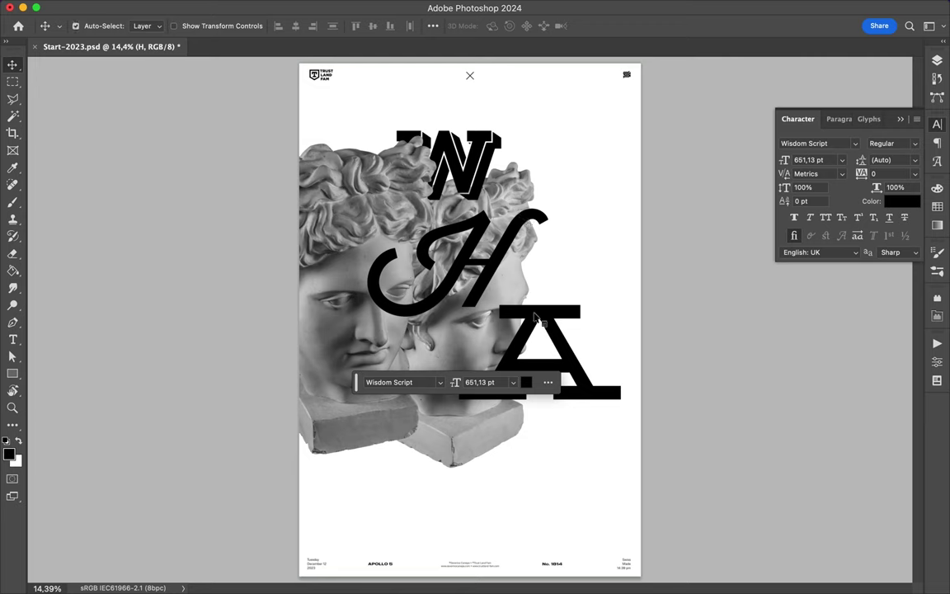
mouse_move(591, 402)
left_mouse_down()
mouse_move(589, 356)
mouse_move(596, 360)
left_mouse_up()
Step: Add a layer mask to the A from the statue heads' selection and pick a brush
key("F7")
left_click(826, 224, "ctrl")
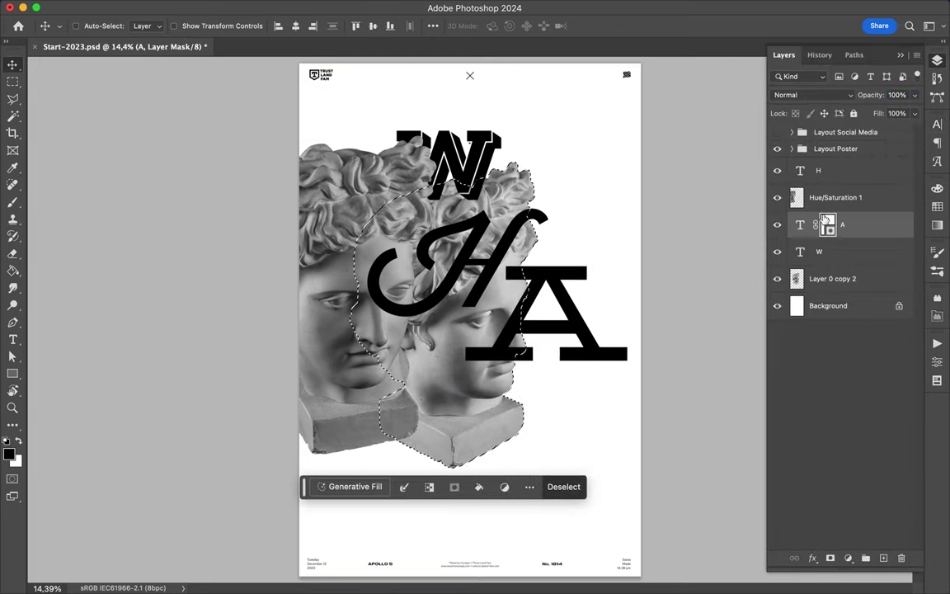
key("b")
left_click(82, 26)
left_click(24, 157)
left_click(486, 239)
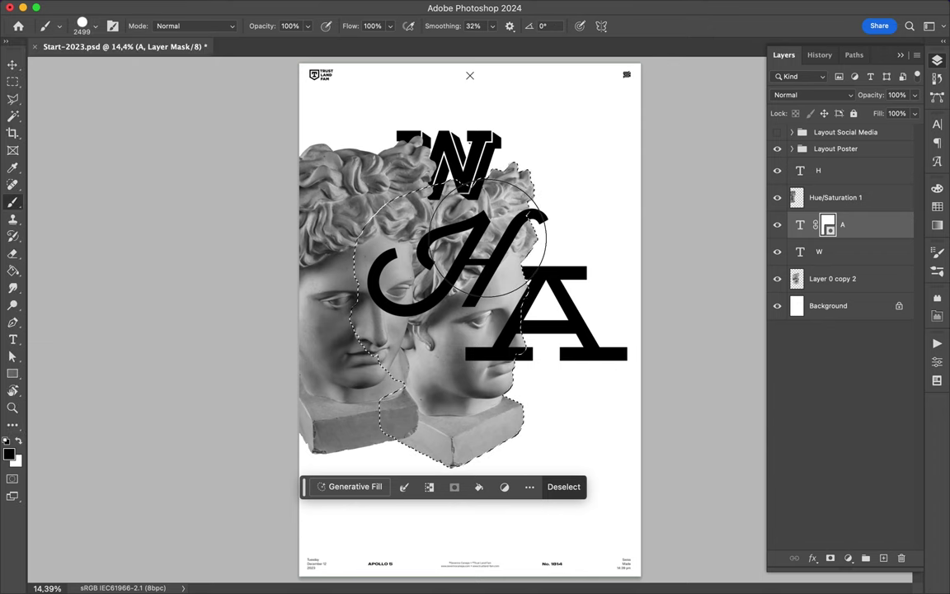
Step: Alt-drag a copy of the A near the bottom and delete its mask
key("v")
key("m")
key("ctrl+d")
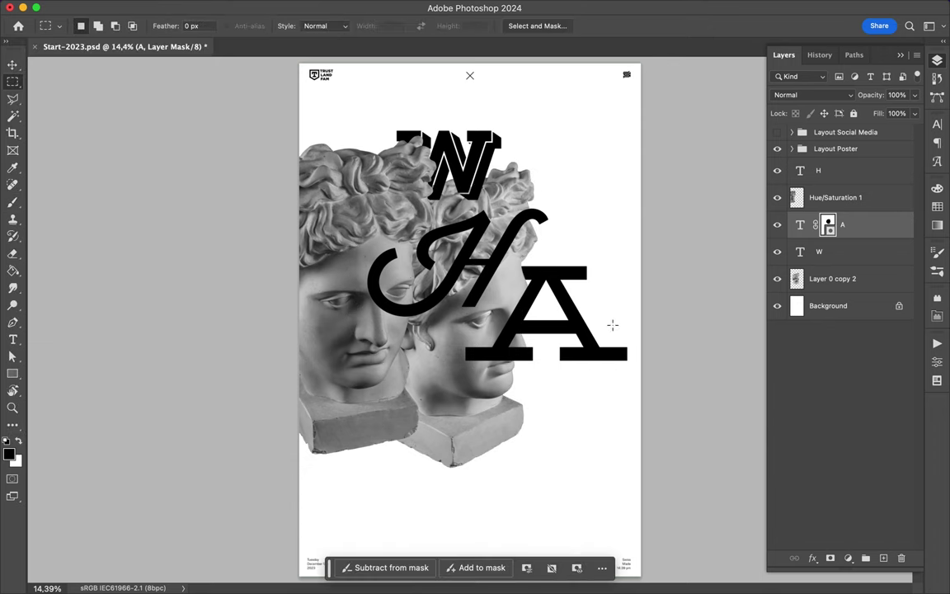
key("v")
left_click_drag(546, 330, 452, 447, "alt")
left_click_drag(827, 224, 900, 557)
left_click(478, 206)
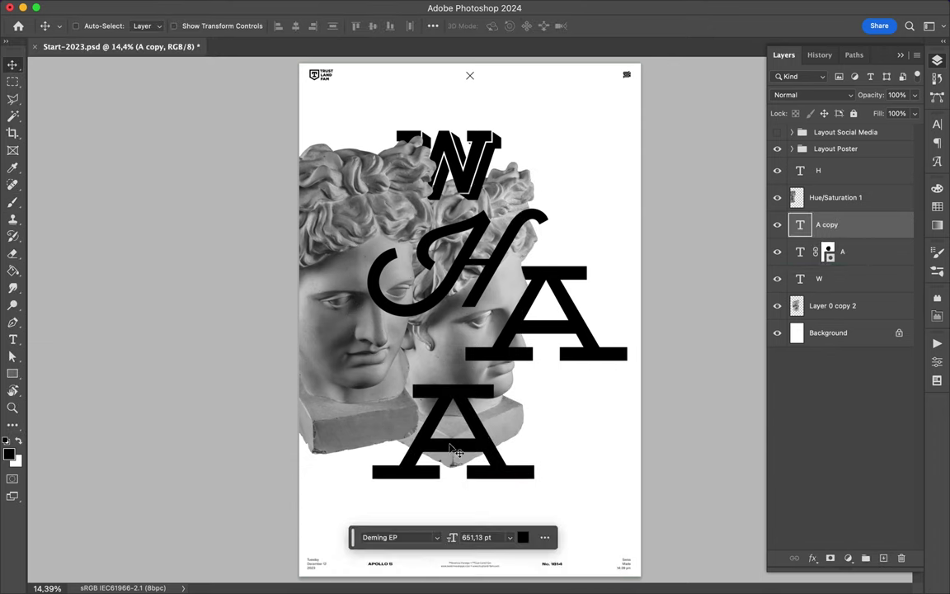
Step: Retype the lower A copy as 'T' in the Beauty Style font
double_click(453, 429)
type("T")
left_click(937, 123)
left_click(854, 143)
scroll(796, 388, "down", 10)
scroll(777, 540, "down", 2)
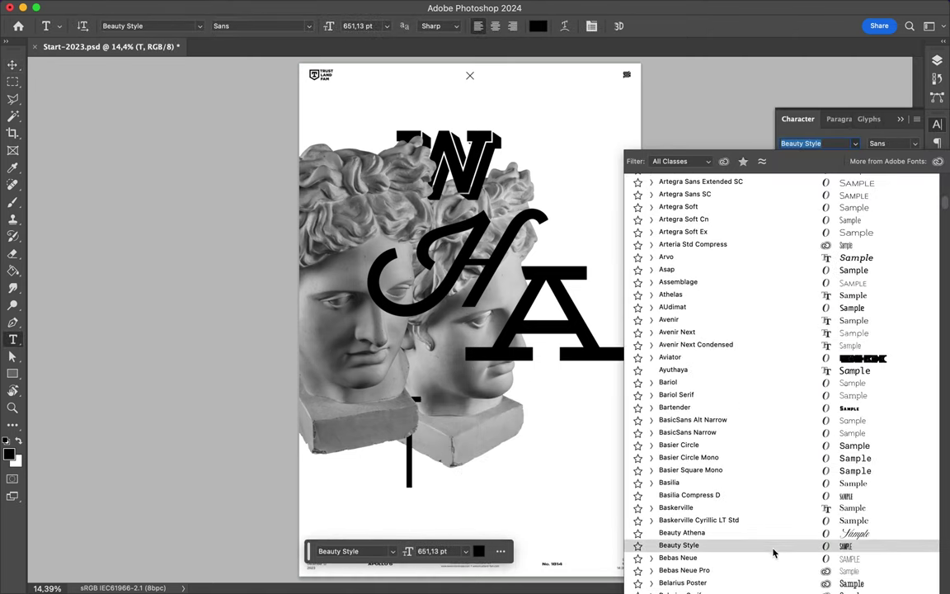
left_click(773, 552)
Step: Stretch the T to about 164% and shift it slightly right
key("ctrl+t")
left_click_drag(445, 471, 525, 551)
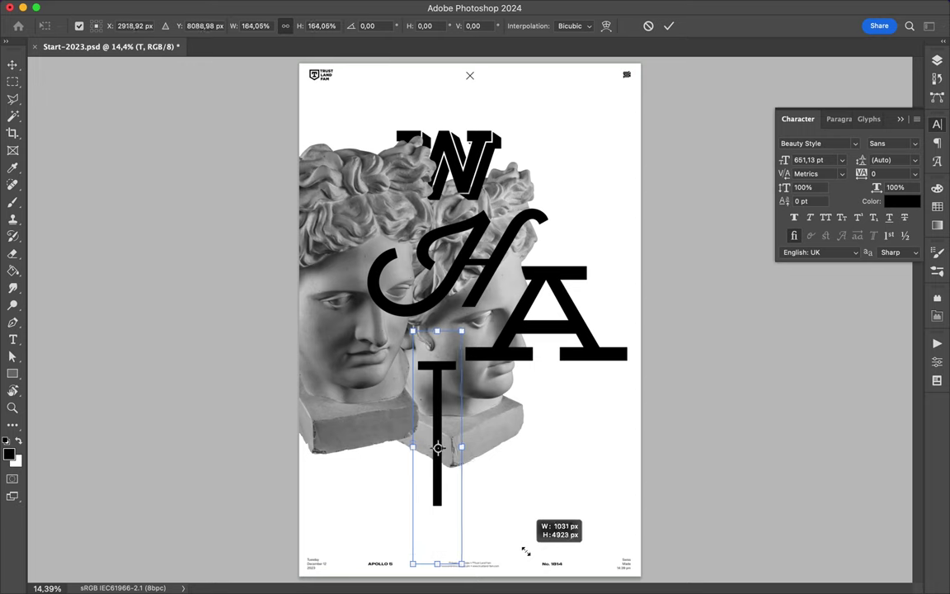
key("Return")
key("v")
left_click_drag(437, 428, 449, 429)
Step: Move the H down and target the A layer's text rather than its mask
left_click(528, 288)
mouse_move(528, 289)
left_mouse_down()
mouse_move(529, 302)
mouse_move(545, 313)
mouse_move(565, 264)
left_mouse_up()
key("F7")
left_click(800, 252)
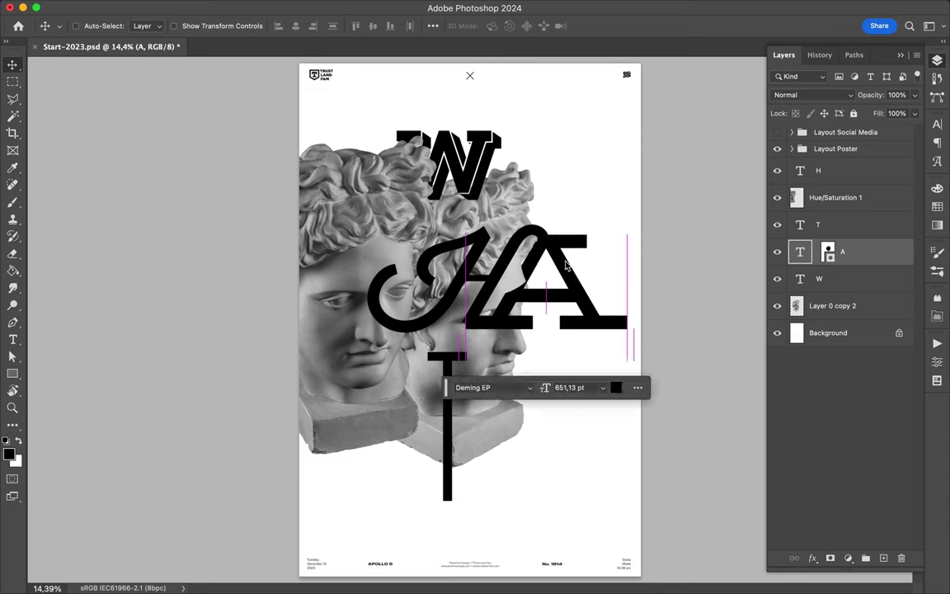
Step: Paint the A's mask to hide the part overlapping the statue heads
key("b")
left_click(796, 305, "ctrl")
left_click(828, 251)
left_click_drag(503, 264, 519, 319)
key("v")
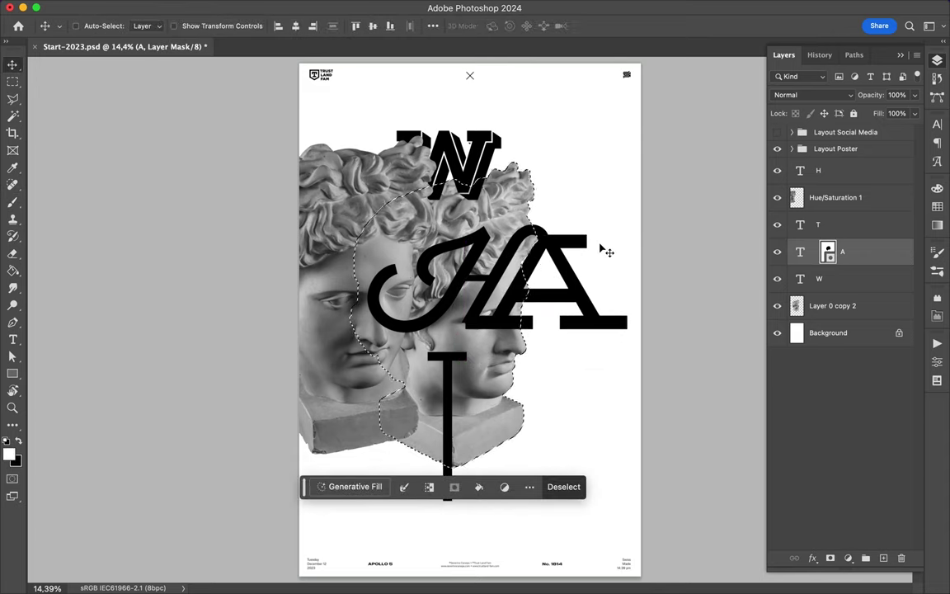
key("ctrl+d")
Step: Enlarge the H slightly and reposition it
left_click(818, 170)
scroll(572, 249, "up", 3)
key("ctrl+t")
left_click_drag(608, 402, 618, 404)
left_click_drag(452, 269, 513, 284)
key("Return")
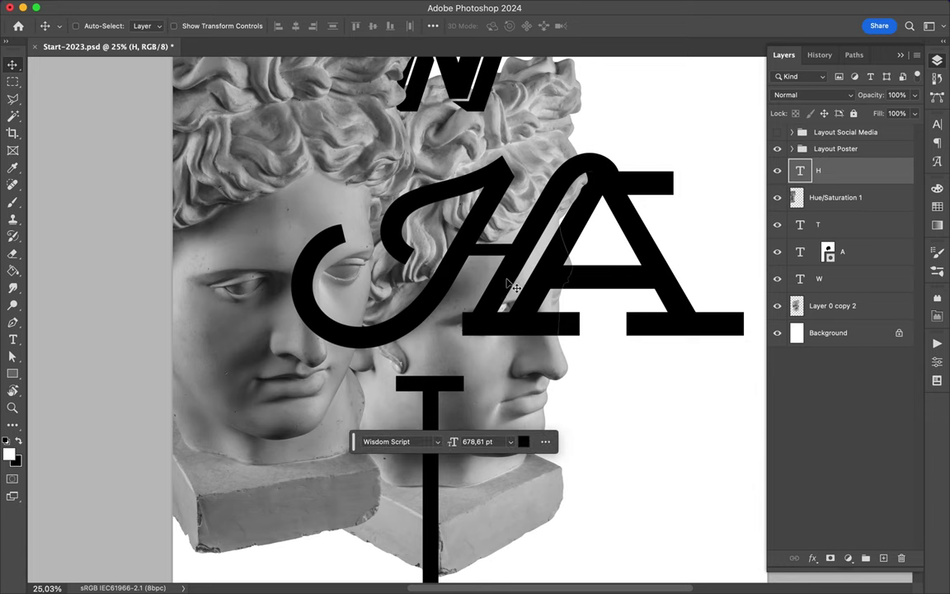
Step: Move the T up toward the H and A, and the W down slightly right
left_click_drag(403, 381, 577, 306)
scroll(651, 248, "down", 3)
left_click(476, 165, "ctrl")
left_click_drag(477, 165, 490, 188)
Step: Enlarge the left statue head and nudge it slightly up and right
left_click(335, 430, "ctrl")
key("ctrl+t")
left_click_drag(173, 490, 132, 554)
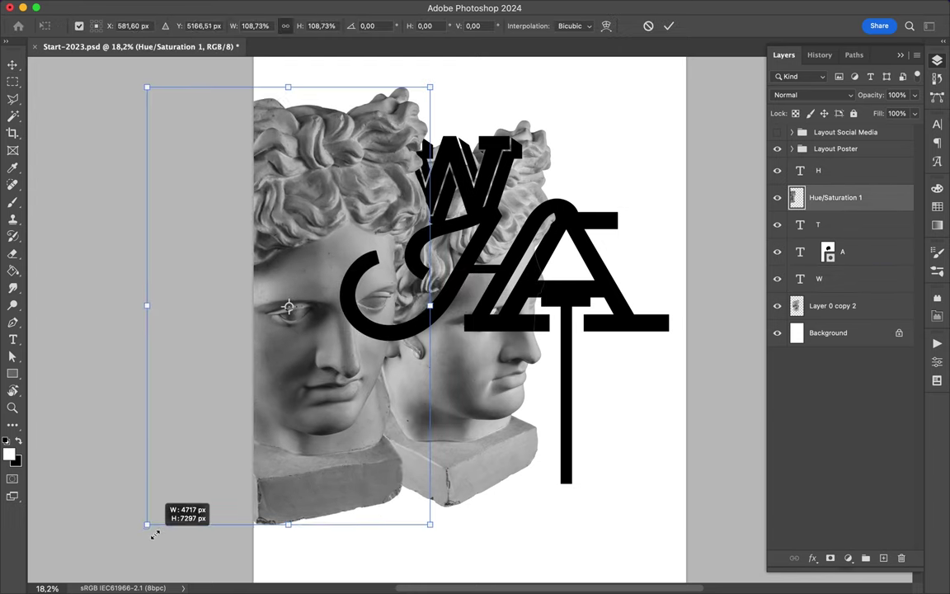
key("Return")
left_click_drag(371, 231, 384, 222)
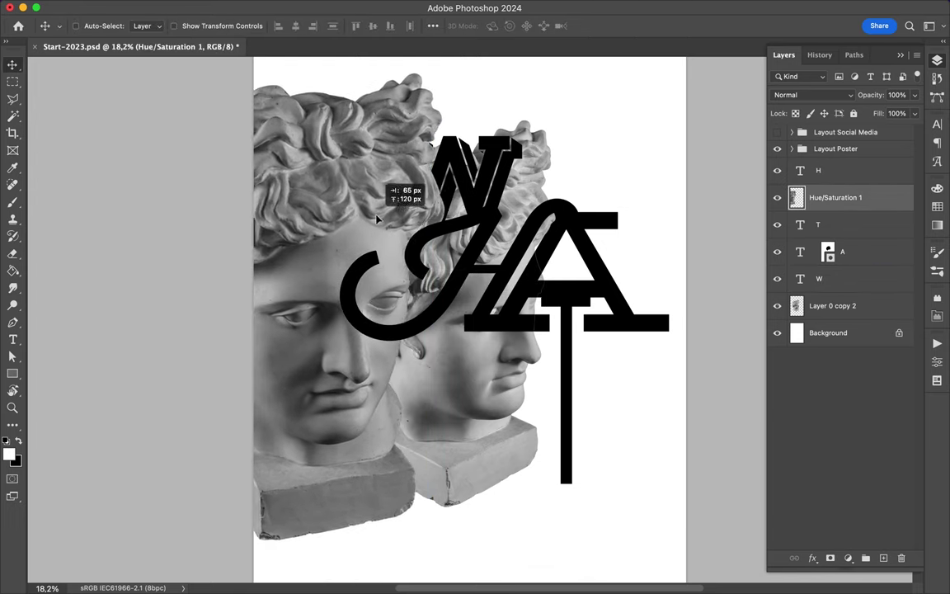
Step: Create a new empty layer and ready the Brush tool for strokes
key("ctrl+shift+alt+n")
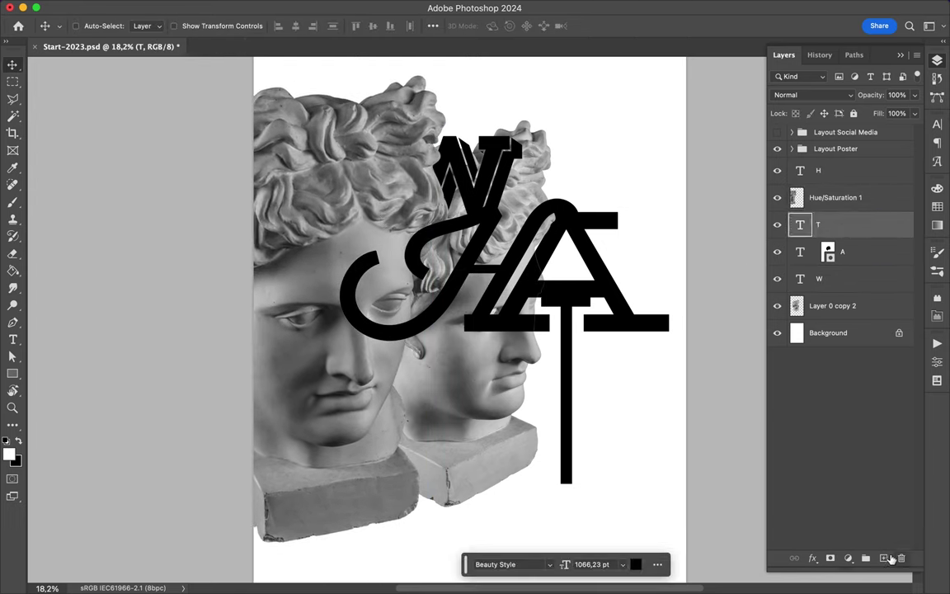
key("b")
left_click(86, 25)
Step: Paint rough black strokes over the A and T with the Done Too Many Lines brush
left_click(128, 235)
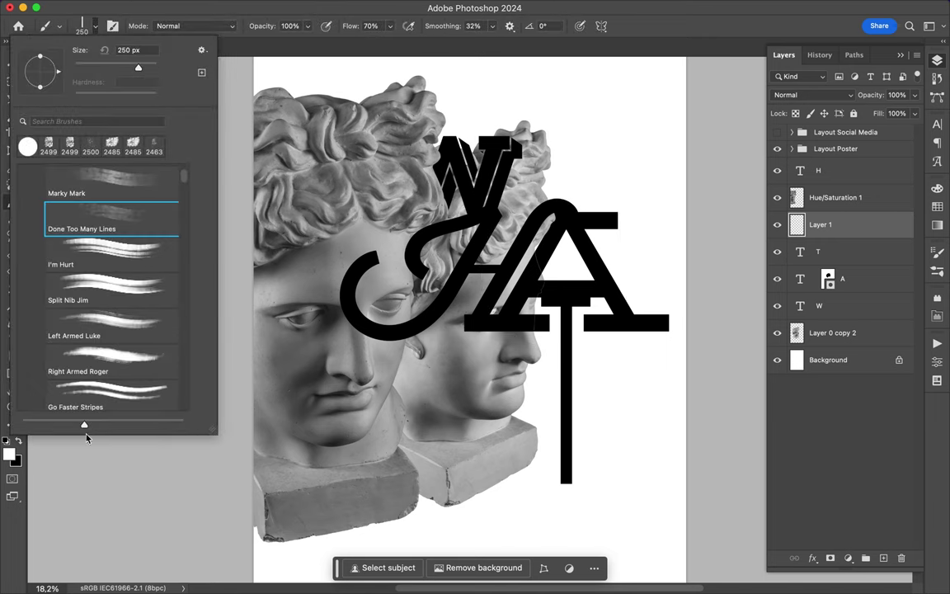
key("Return")
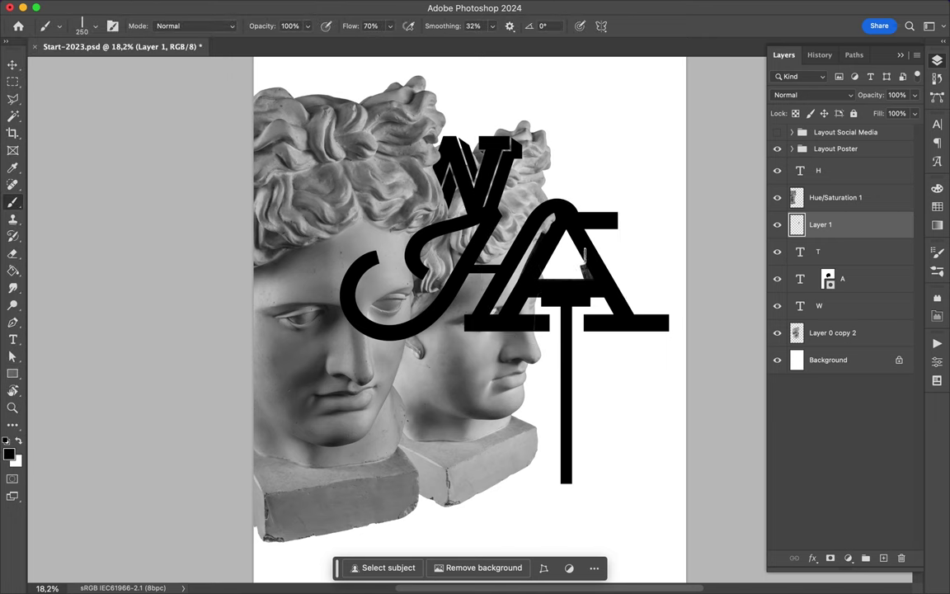
mouse_move(639, 322)
left_mouse_down()
mouse_move(585, 326)
mouse_move(599, 478)
left_mouse_up()
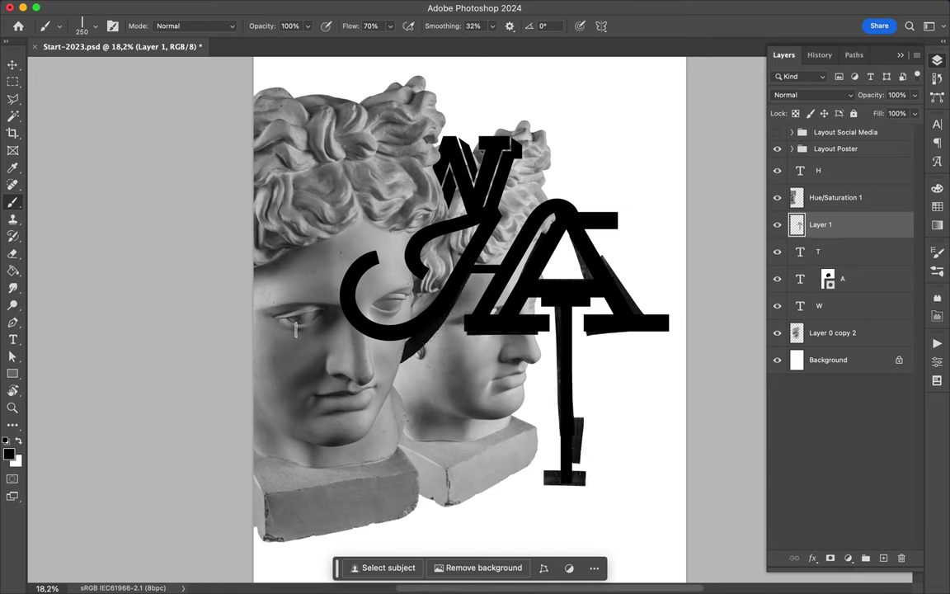
Step: On a new layer, paint black arcs around the left face and the lettering
key("ctrl+shift+alt+n")
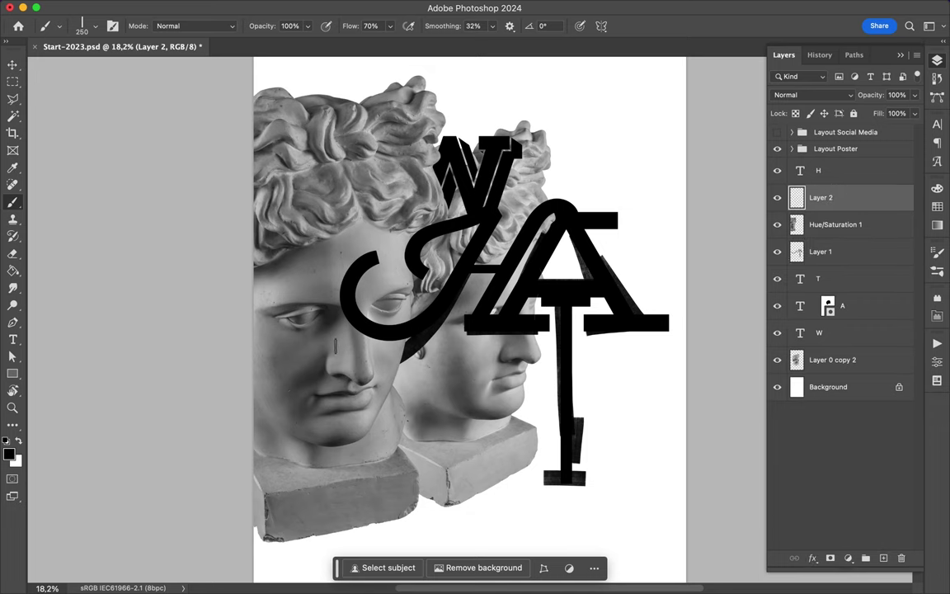
left_click_drag(355, 350, 398, 229)
left_click_drag(511, 136, 516, 149)
left_click_drag(504, 206, 559, 165)
left_click_drag(490, 165, 643, 247)
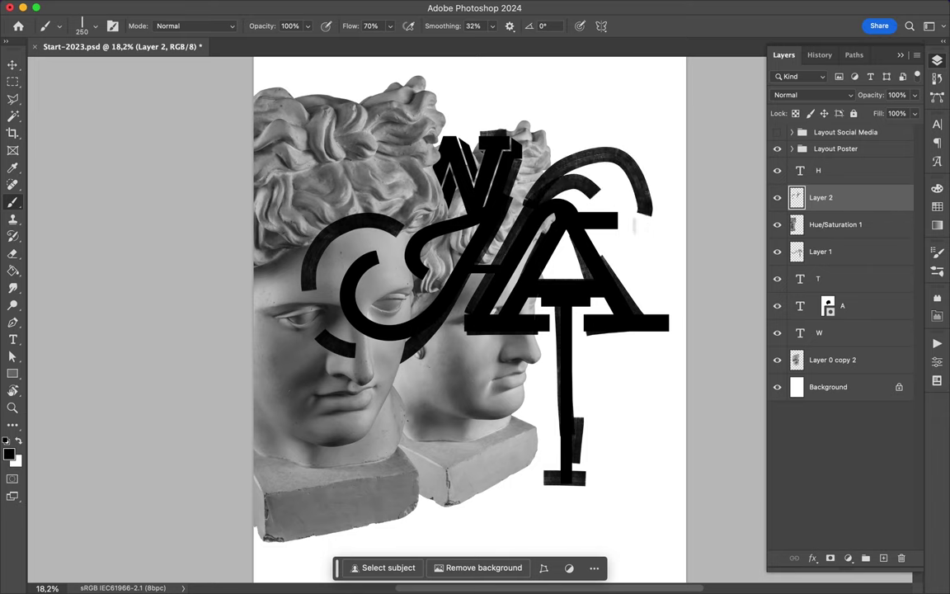
scroll(448, 303, "down", 1)
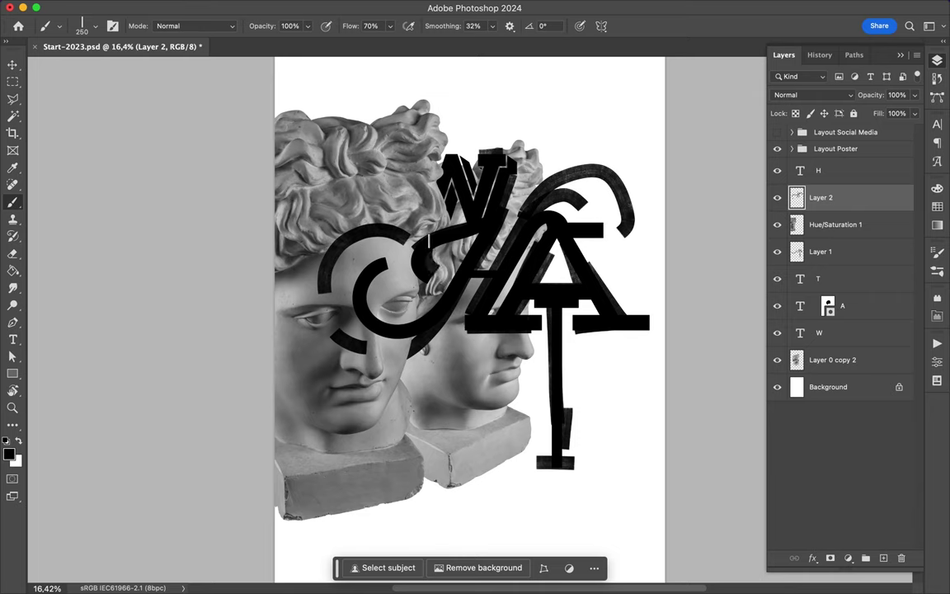
Step: Paint a short arc over the left eye and an X over the mouth
left_click_drag(399, 301, 432, 287)
left_click_drag(320, 416, 392, 354)
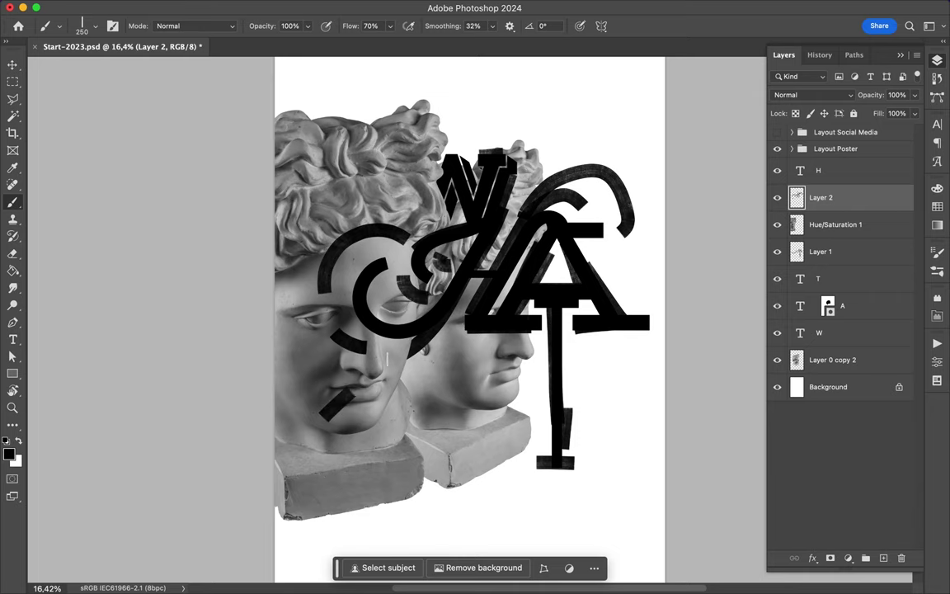
left_click_drag(329, 362, 394, 412)
scroll(399, 416, "down", 2)
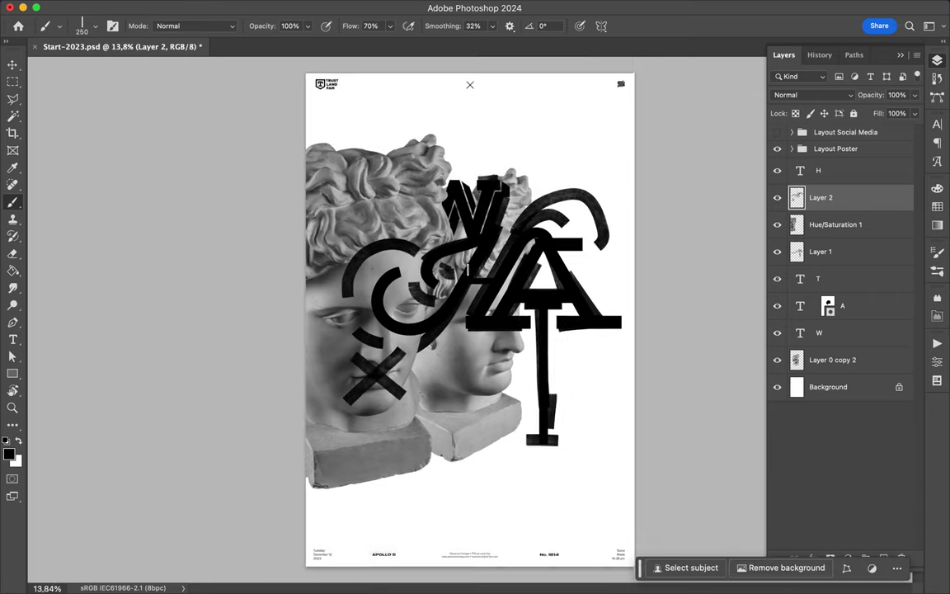
Step: Pick a thin pen-like brush preset and add a new empty layer for the outlines
left_click(82, 25)
scroll(99, 272, "down", 3)
scroll(99, 272, "down", 3)
double_click(124, 243)
key("ctrl+alt+shift+n")
scroll(574, 306, "up", 3)
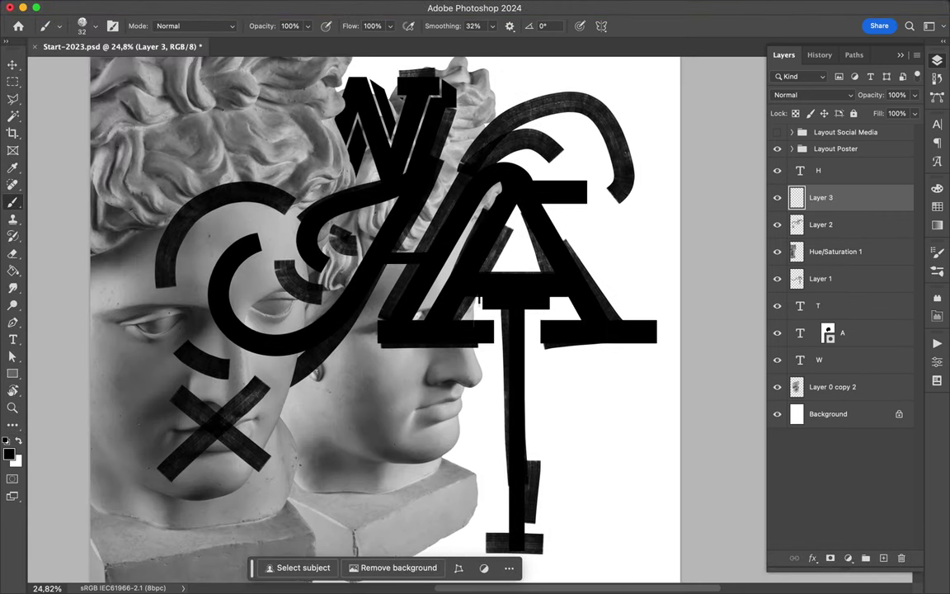
Step: Trace thin sketchy black outlines around the A, T stem, the curved stroke and the W
left_click_drag(598, 322, 640, 336)
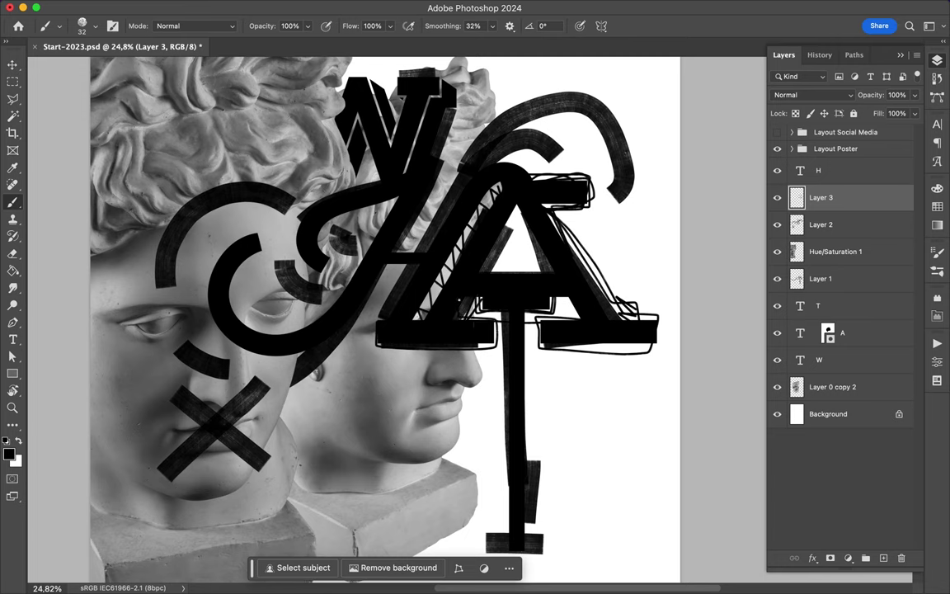
left_click_drag(502, 542, 499, 538)
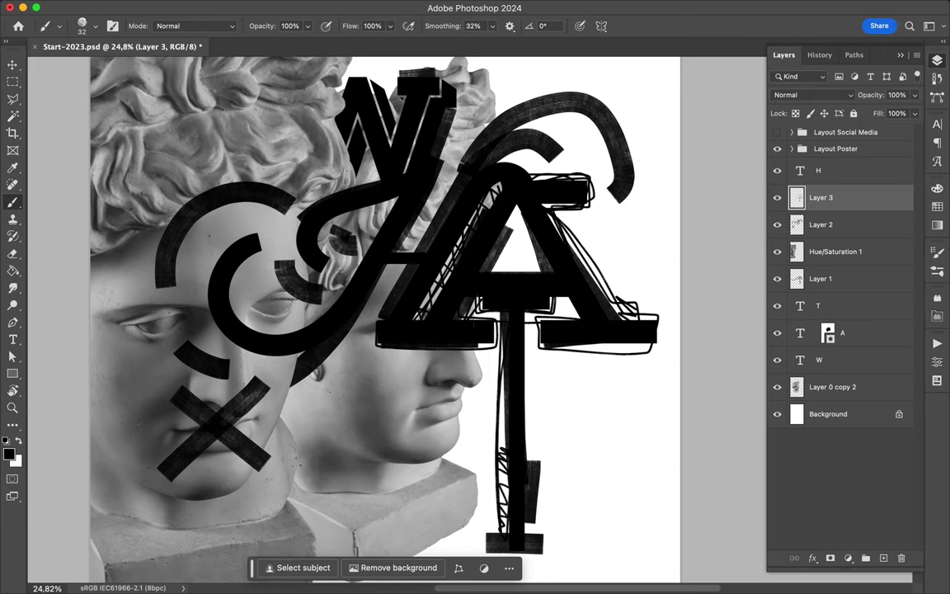
scroll(531, 445, "down", 2)
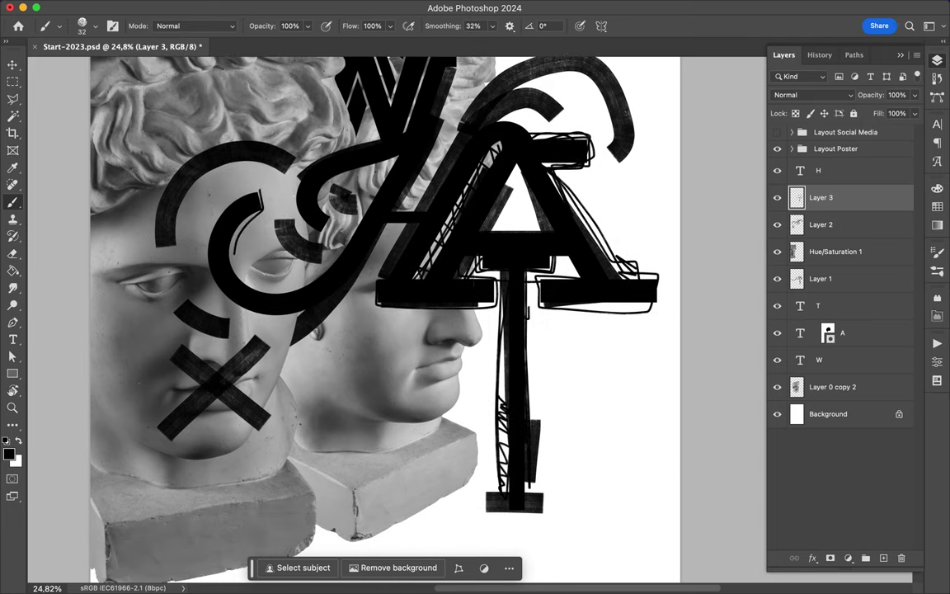
left_click_drag(346, 210, 307, 157)
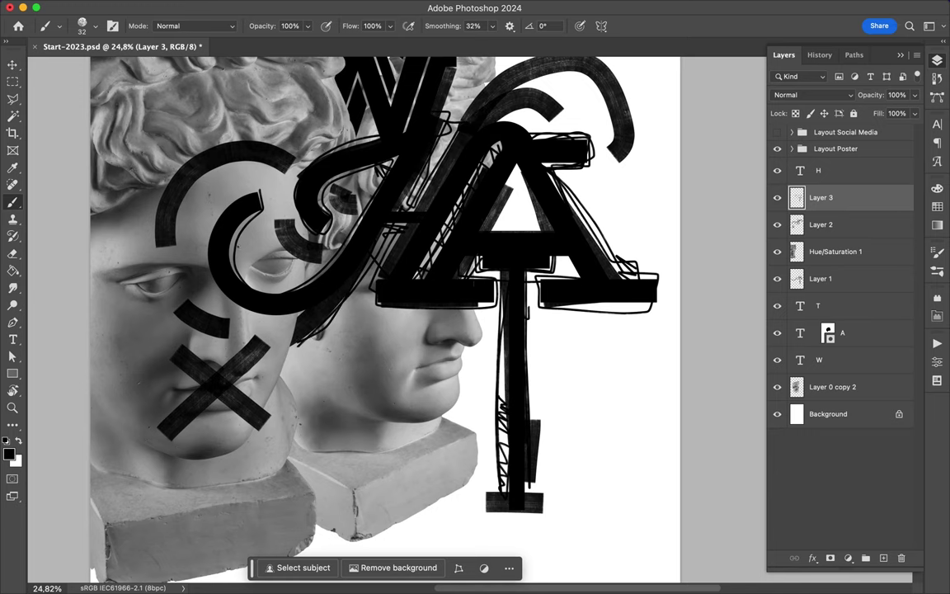
scroll(369, 184, "up", 5)
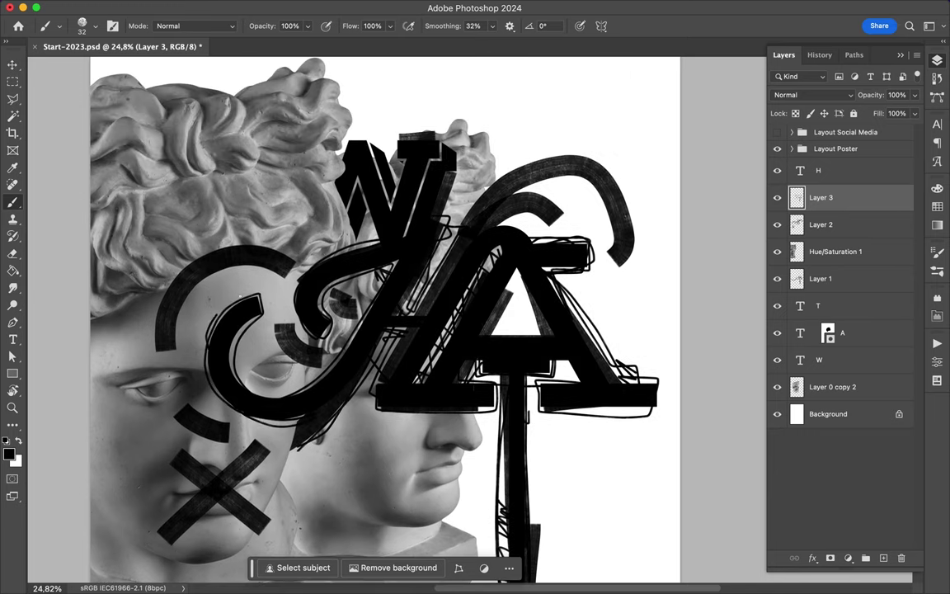
left_click_drag(320, 152, 322, 247)
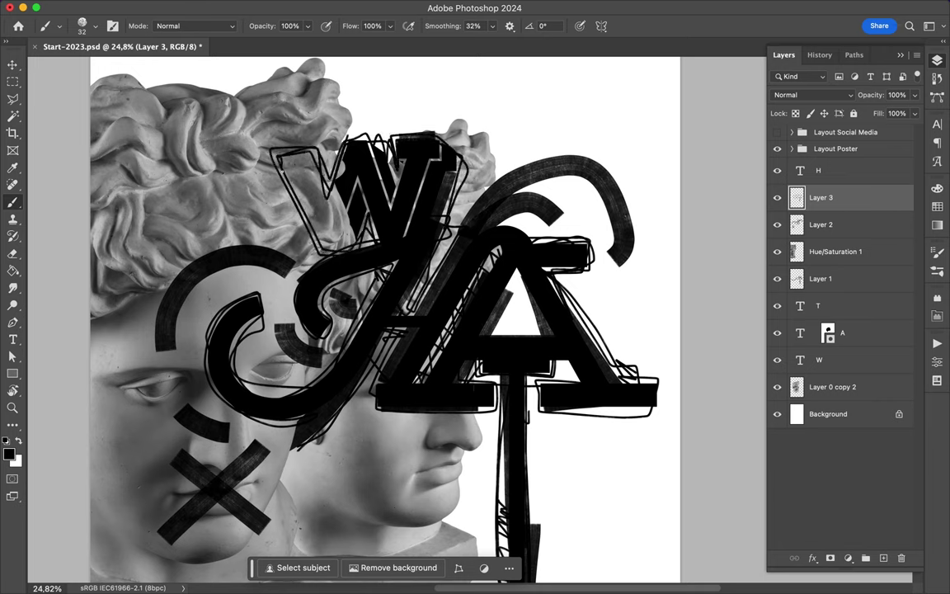
scroll(477, 313, "down", 5)
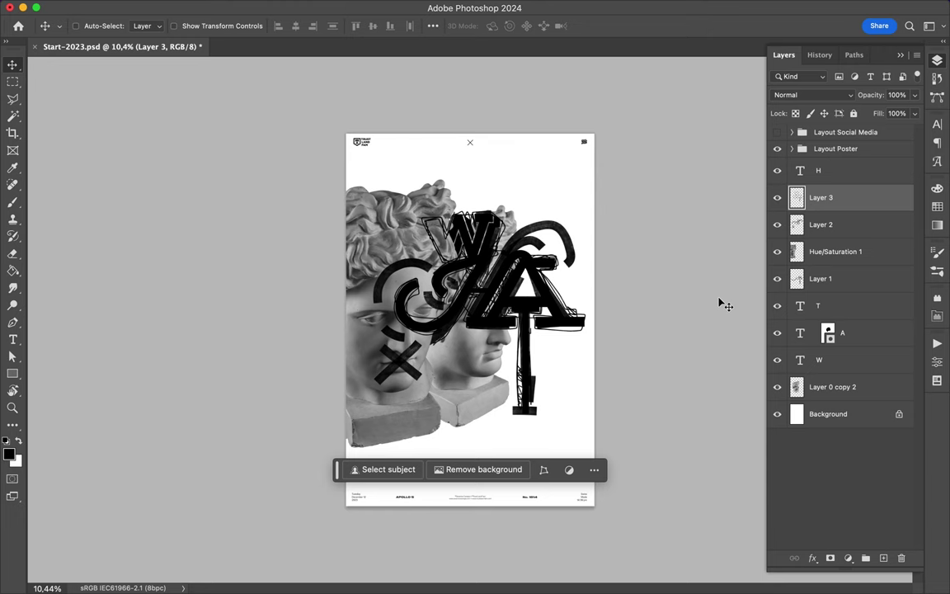
scroll(530, 290, "up", 5)
Step: With the Messy Marker brush, scribble thin lines over the lettering, T stem and A's side
key("b")
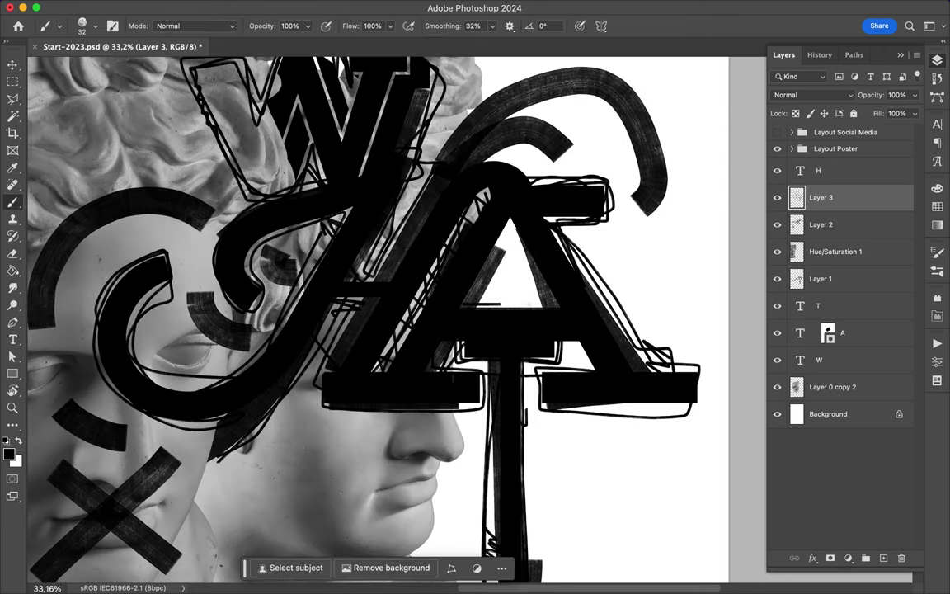
left_click(94, 25)
left_click(90, 356)
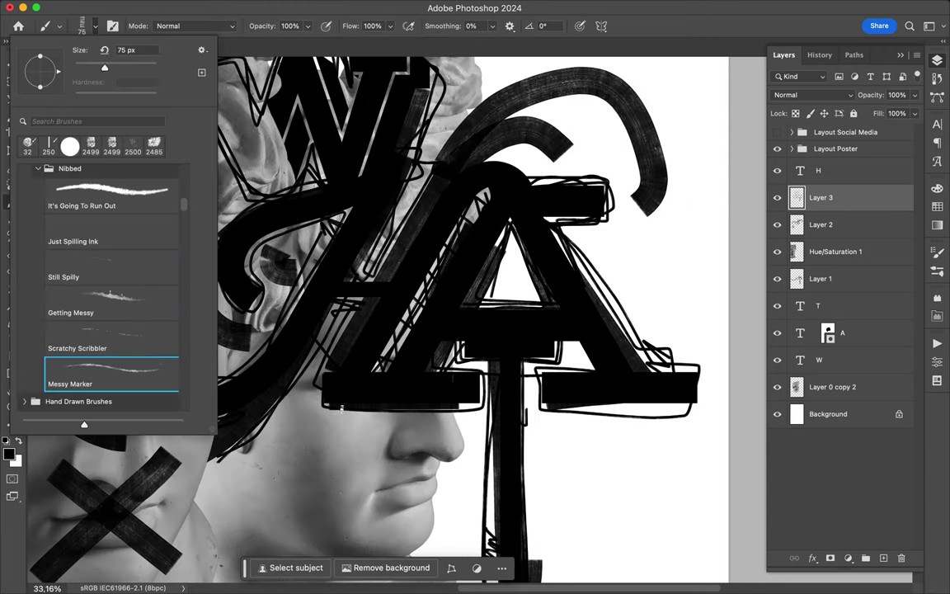
left_click_drag(341, 380, 416, 375)
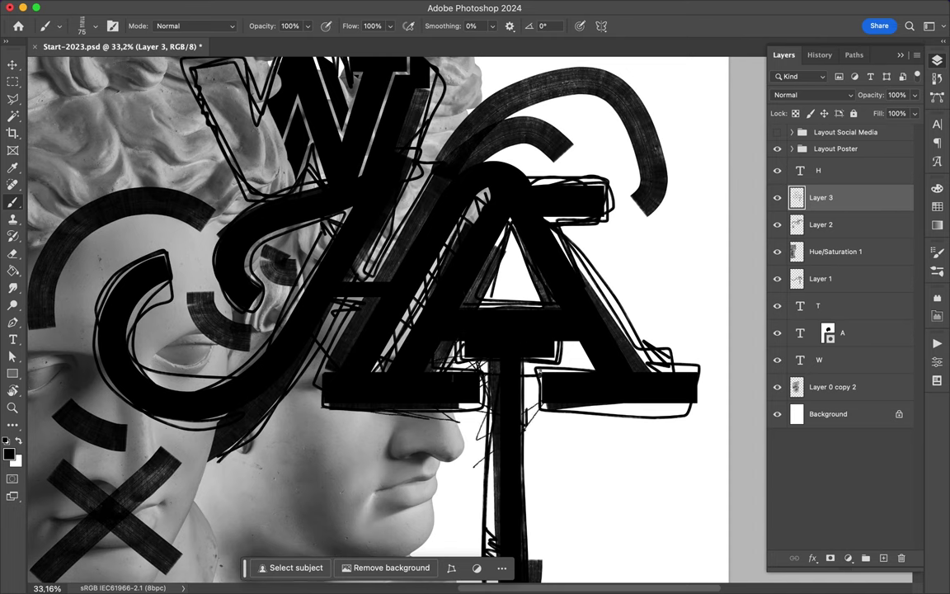
left_click_drag(474, 330, 478, 482)
left_click_drag(487, 367, 618, 368)
left_click_drag(507, 206, 705, 408)
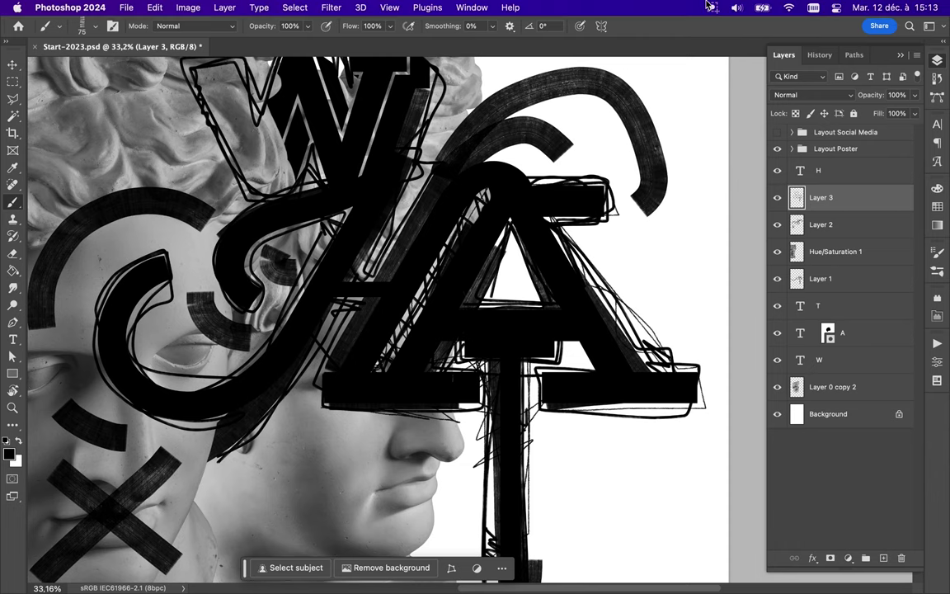
Step: Scribble more lines around the A's bar, leg and top, darken the T stem, and mark the hair
scroll(396, 313, "down", 3)
scroll(396, 313, "down", 2)
scroll(396, 314, "up", 8)
scroll(396, 313, "down", 3)
left_click_drag(598, 354, 713, 365)
mouse_move(751, 294)
left_mouse_down()
mouse_move(651, 273)
mouse_move(661, 245)
left_mouse_up()
left_click_drag(660, 124, 605, 152)
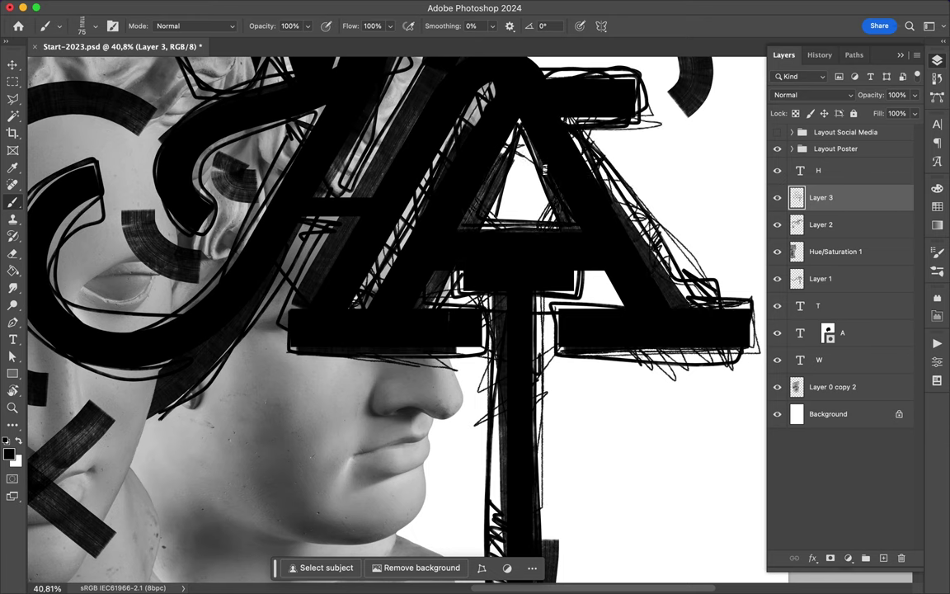
scroll(395, 313, "down", 5)
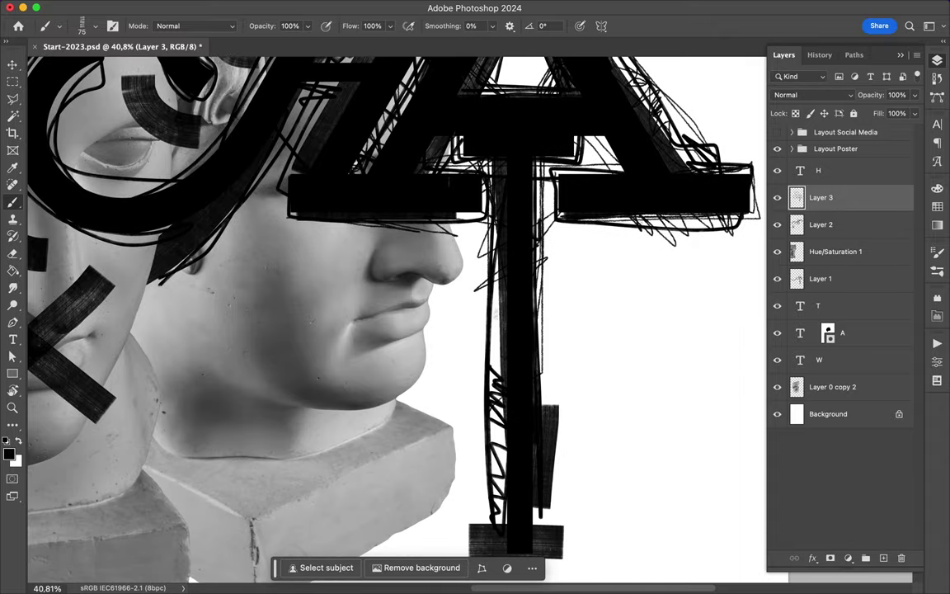
left_click_drag(541, 268, 542, 507)
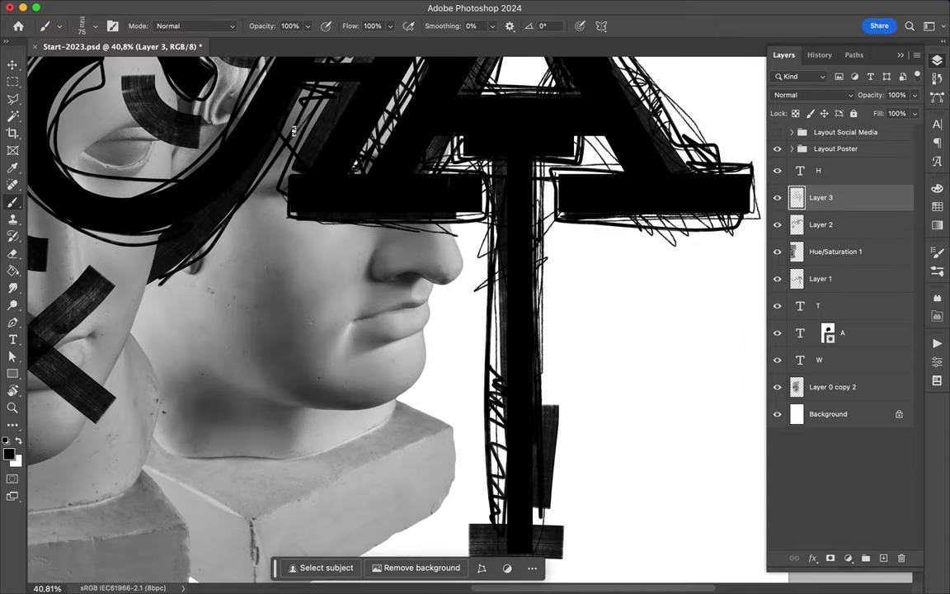
left_click_drag(326, 97, 337, 104)
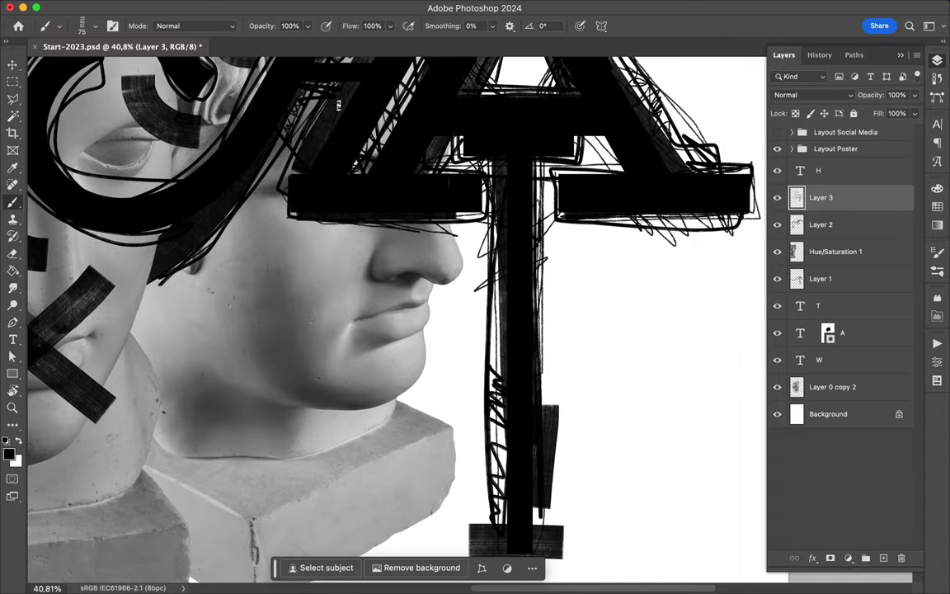
Step: Scribble freehand outlines around the C-shaped letter and the H's upper left
scroll(316, 175, "up", 4)
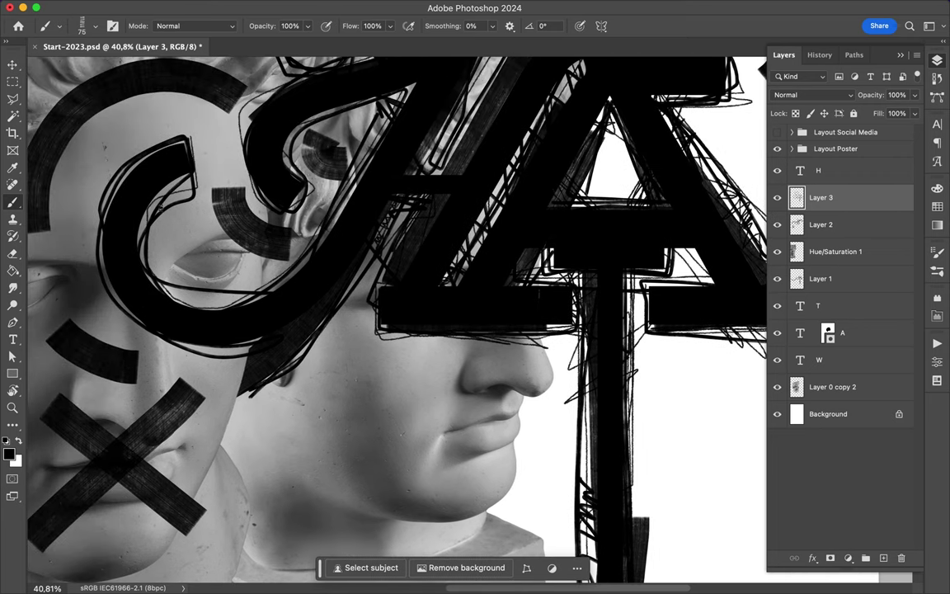
left_click_drag(95, 211, 114, 191)
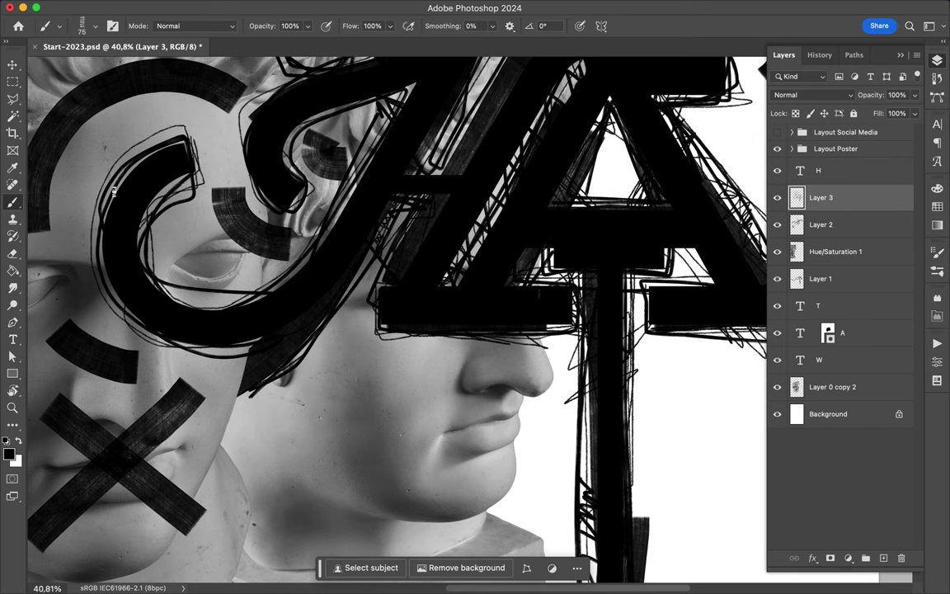
left_click_drag(167, 144, 155, 188)
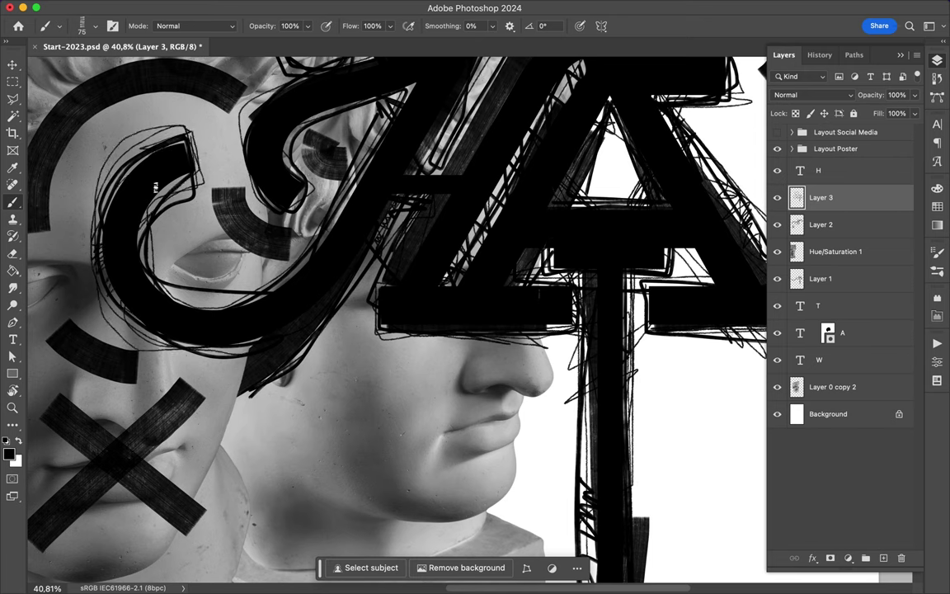
left_click_drag(288, 167, 291, 133)
scroll(302, 254, "down", 2)
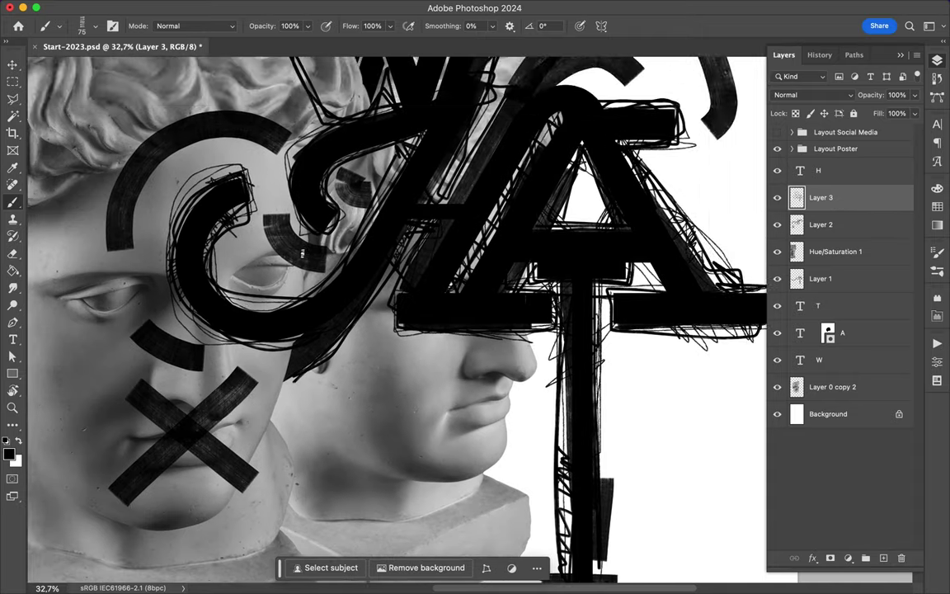
scroll(418, 174, "left", 2)
scroll(418, 175, "down", 1)
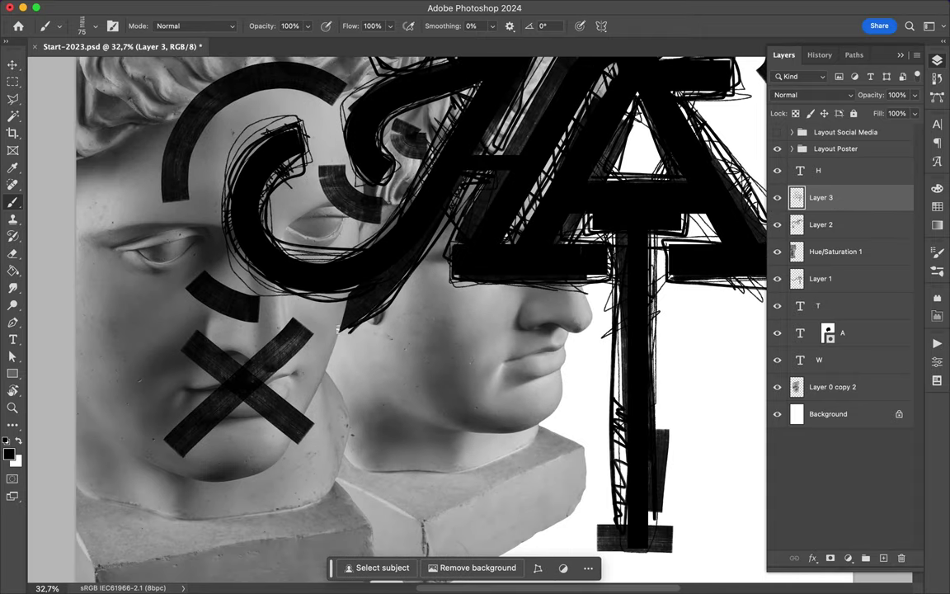
scroll(396, 313, "up", 5)
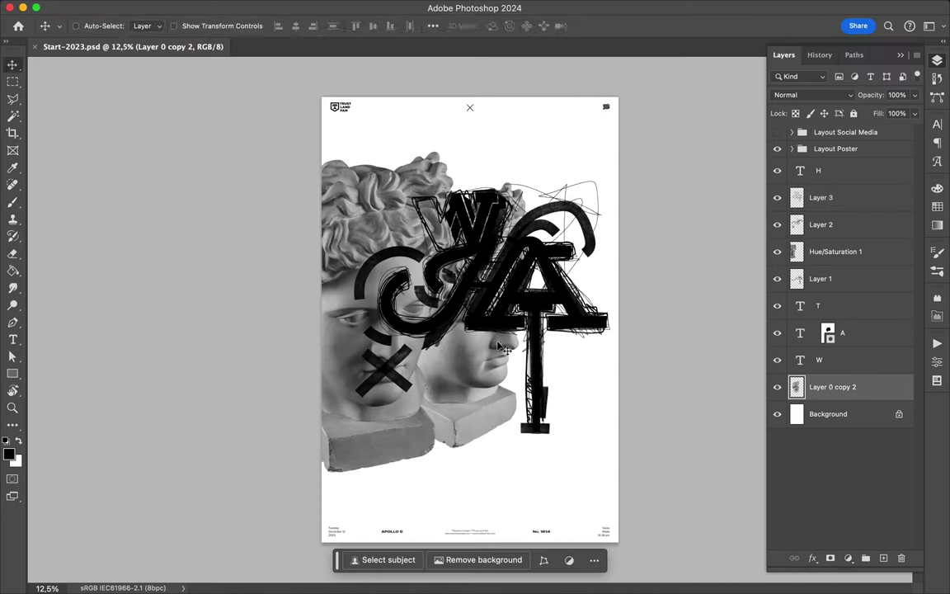
Step: Copy a horizontal marquee strip of the statue photo onto its own new layer
key("m")
mouse_move(446, 299)
left_mouse_down()
mouse_move(557, 335)
mouse_move(616, 275)
left_mouse_up()
key("super+j")
key("v")
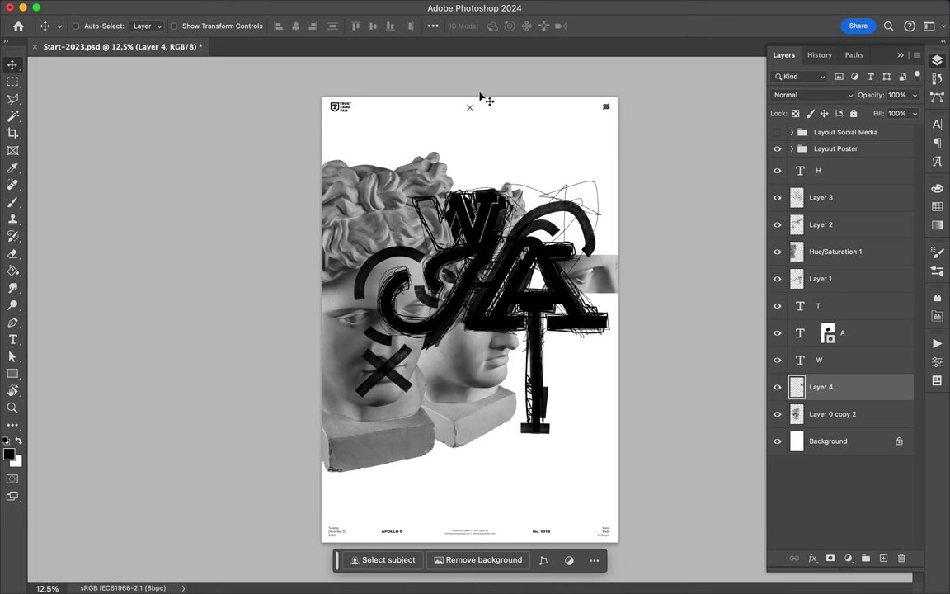
Step: Add a layer above Background, choose the Big Boy Bold brush and a near-white foreground colour
key("super+0")
left_click(827, 441)
left_click(883, 558)
key("b")
left_click(82, 26)
left_click(121, 254)
left_click(8, 452)
left_click_drag(600, 360, 600, 332)
key("Return")
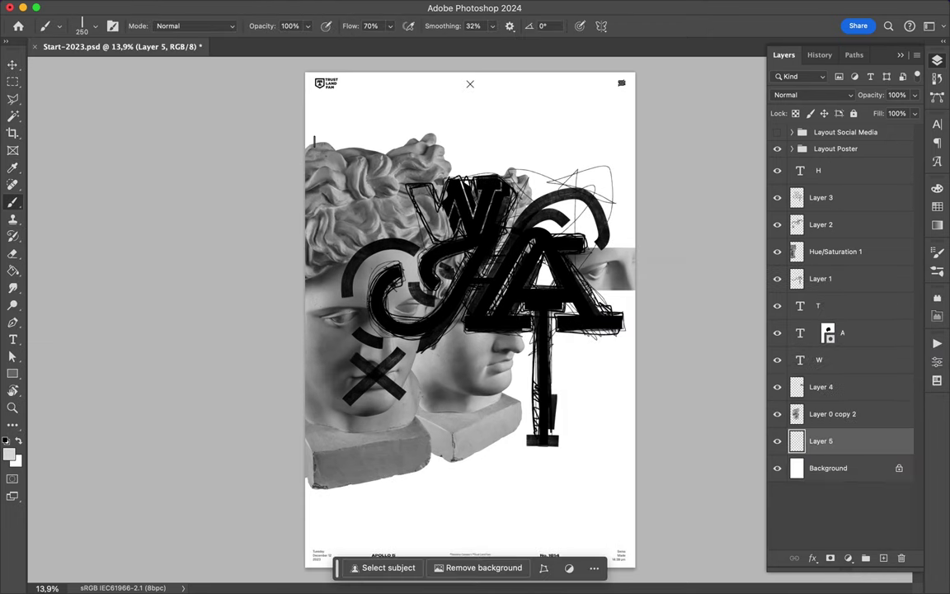
Step: Paint broad light-grey strokes behind the heads, across the lower poster and near the top logo
left_click_drag(313, 142, 507, 202)
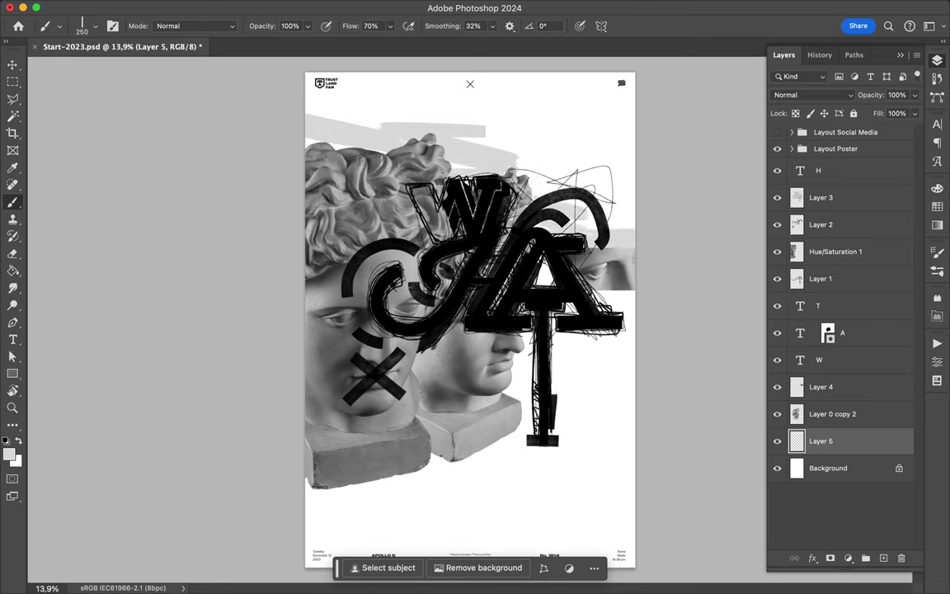
left_click_drag(282, 425, 600, 390)
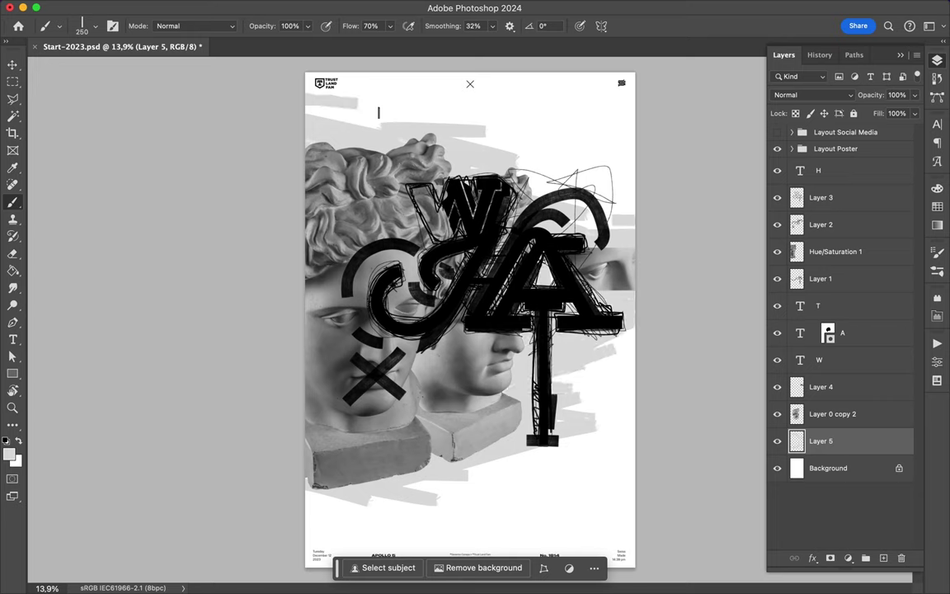
left_click_drag(330, 93, 261, 94)
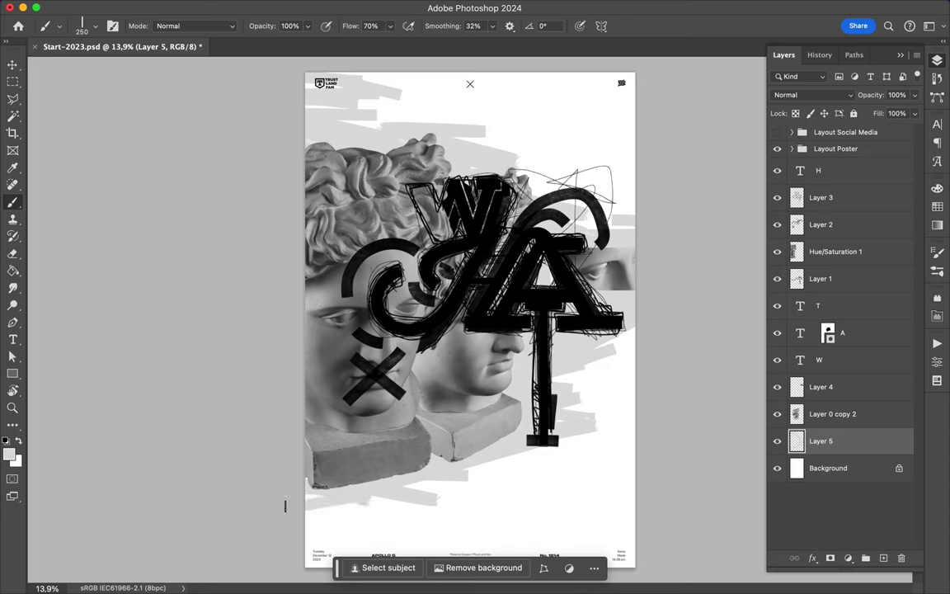
left_click(58, 26)
scroll(165, 309, "down", 3)
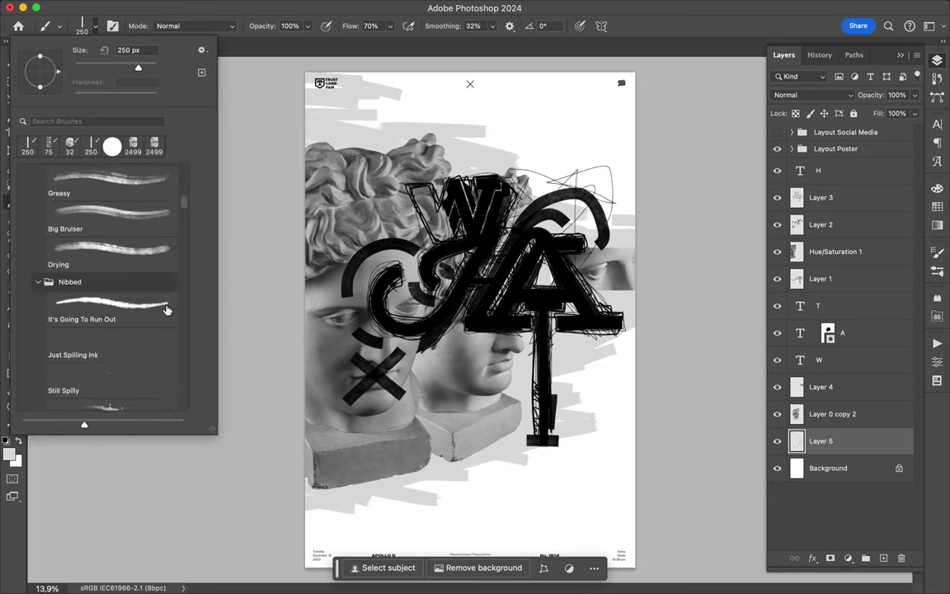
Step: Choose a thin brush for fine lines and make Layer 3 the active layer
double_click(165, 309)
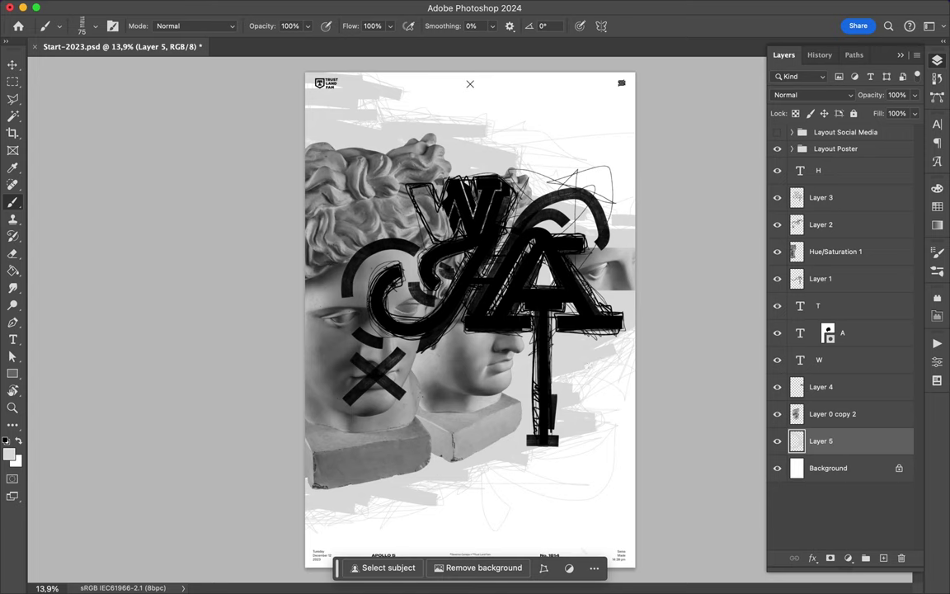
left_click(782, 197)
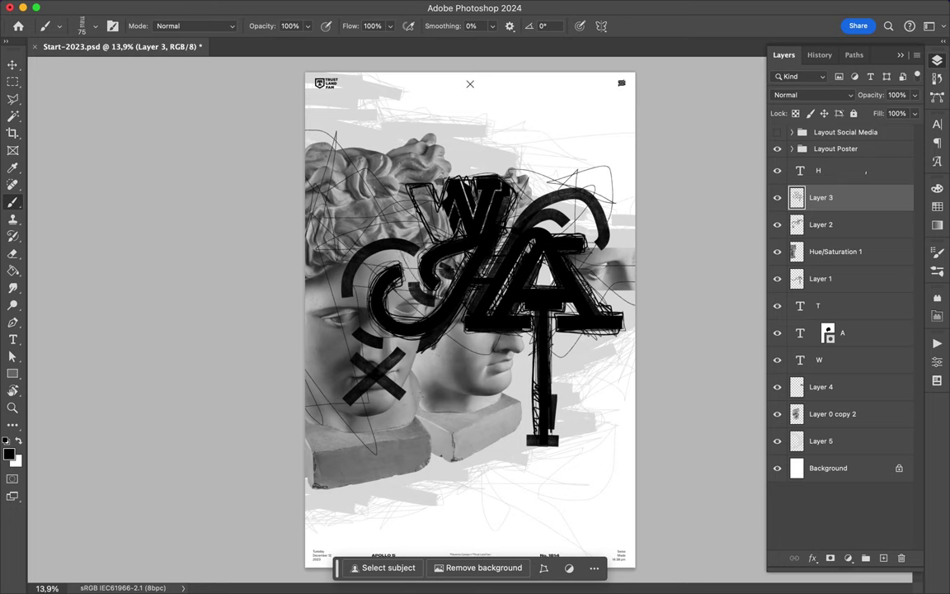
Step: Add an empty Layer 6 at the top, reselect Layer 3, then select the H text layer with Move
key("ctrl+shift+alt+n")
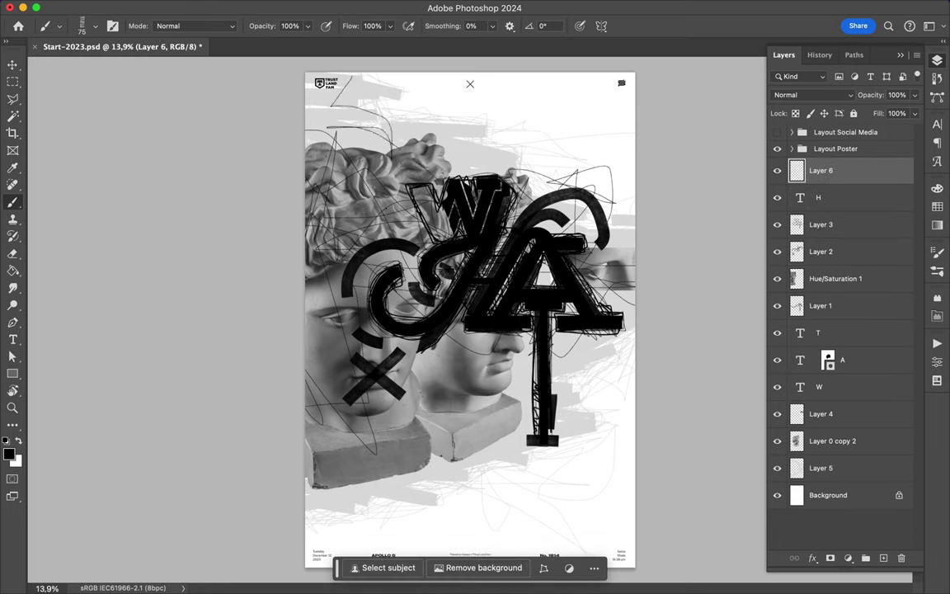
left_click(837, 227)
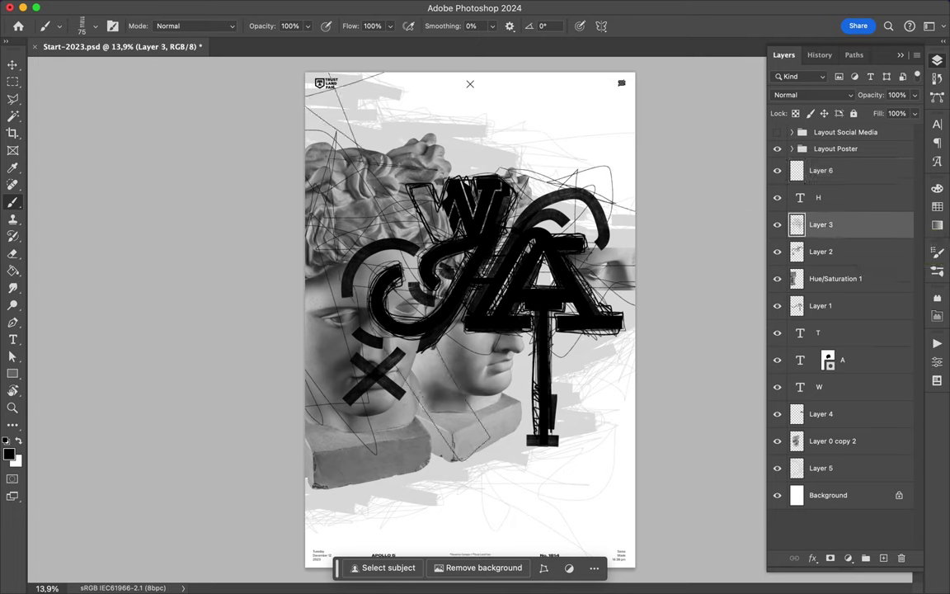
key("v")
mouse_move(877, 219)
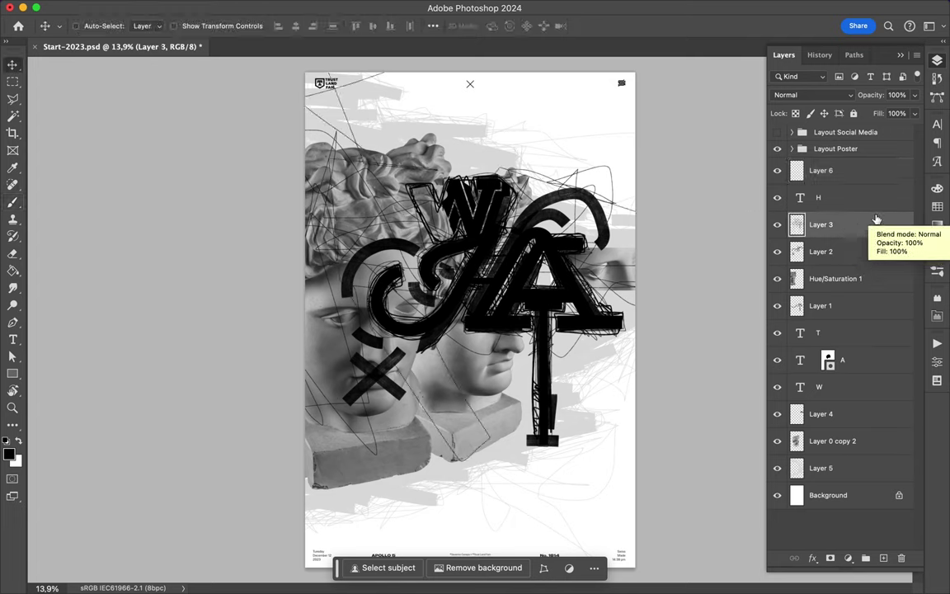
left_click(858, 197)
Step: Add a text caption on the canvas and shrink it with Free Transform
key("t")
left_click(334, 206)
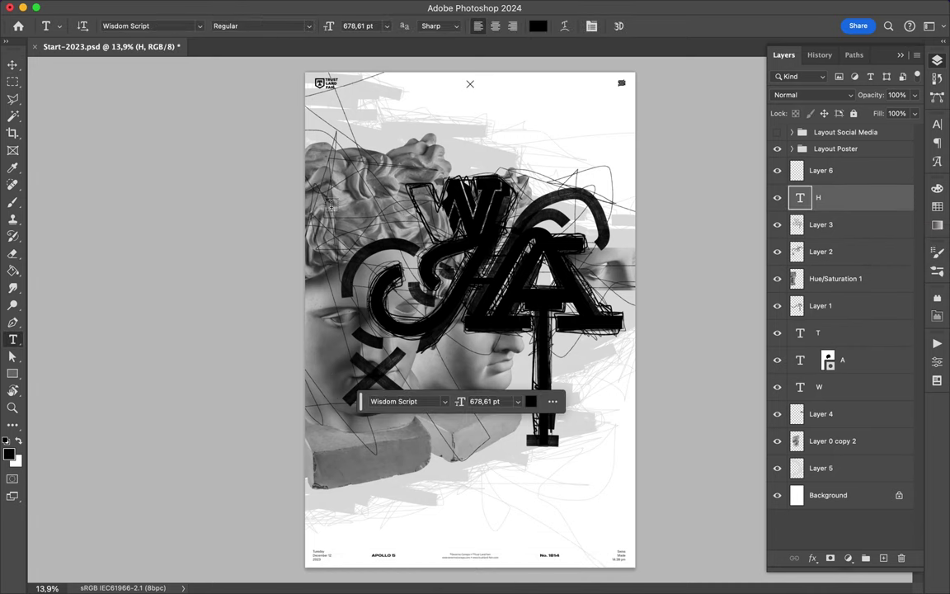
type("WHOA")
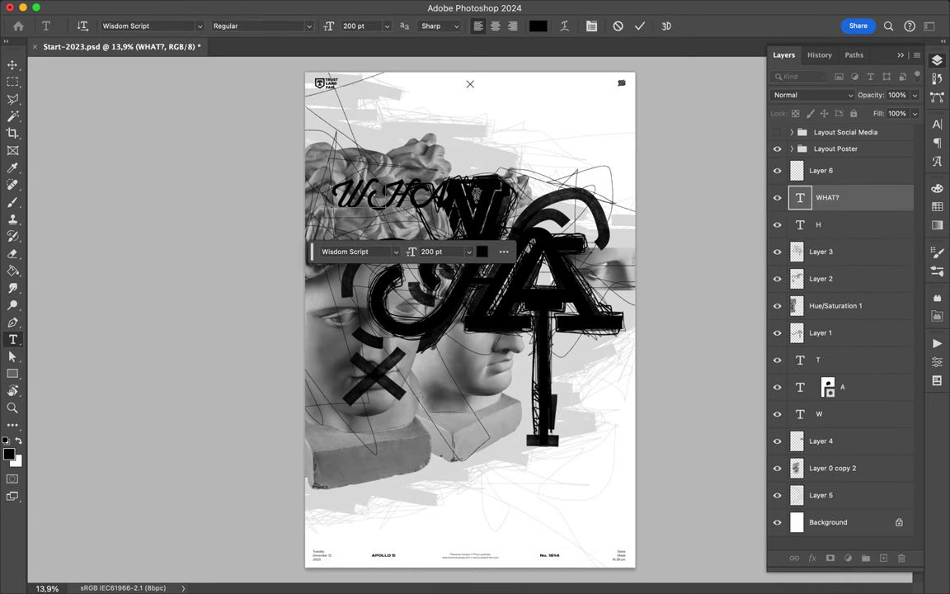
key("ctrl+t")
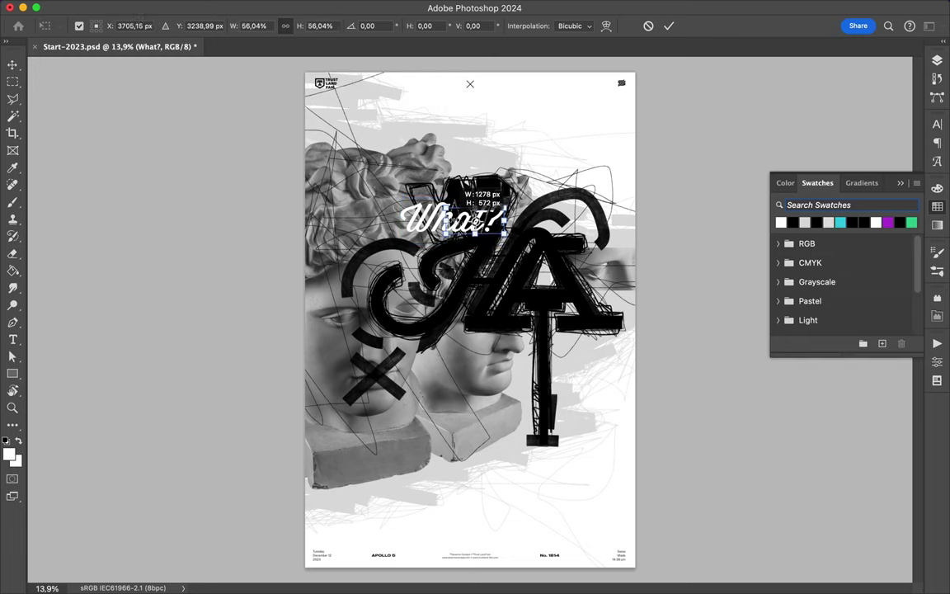
key("Return")
scroll(470, 248, "up", 2)
Step: Duplicate the What? caption and set the copies' fonts to Beauty Style and Deming EP
mouse_move(475, 240)
left_mouse_down()
mouse_move(587, 290)
mouse_move(585, 274)
mouse_move(462, 355)
left_mouse_up()
left_click(936, 124)
left_click(816, 144)
left_click(725, 163)
left_click(816, 143)
left_click(701, 192)
Step: Resize the Deming EP WHAT? below the big letters and move the script What? lower
key("ctrl+t")
mouse_move(513, 386)
left_mouse_down()
mouse_move(445, 386)
mouse_move(501, 386)
left_mouse_up()
key("Return")
left_click_drag(467, 234, 488, 263)
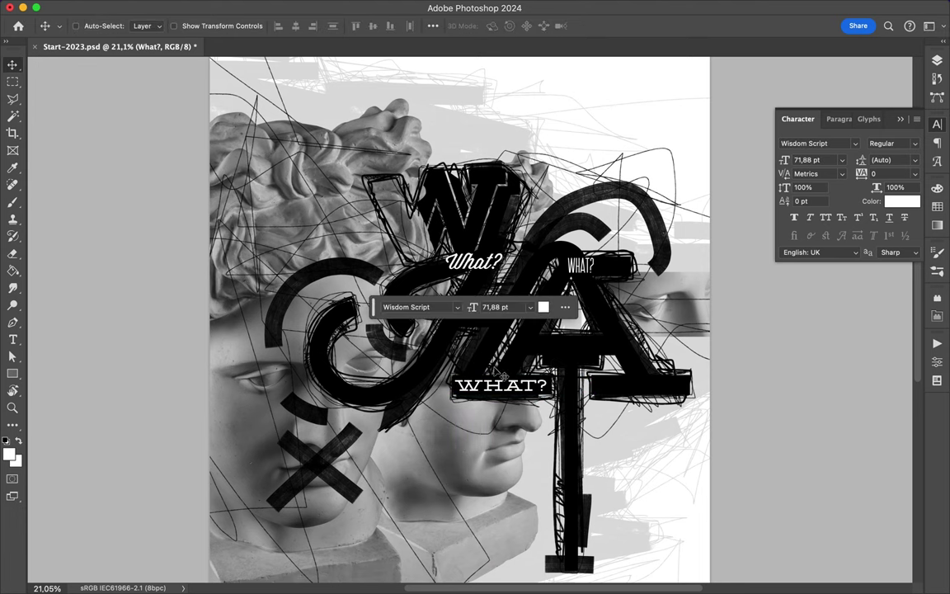
key("ctrl+0")
Step: Switch to the Brush and choose the first FrenchKiss gouache grunge brush
key("b")
key("F7")
left_click(82, 26)
scroll(99, 237, "up", 10)
left_click(104, 216)
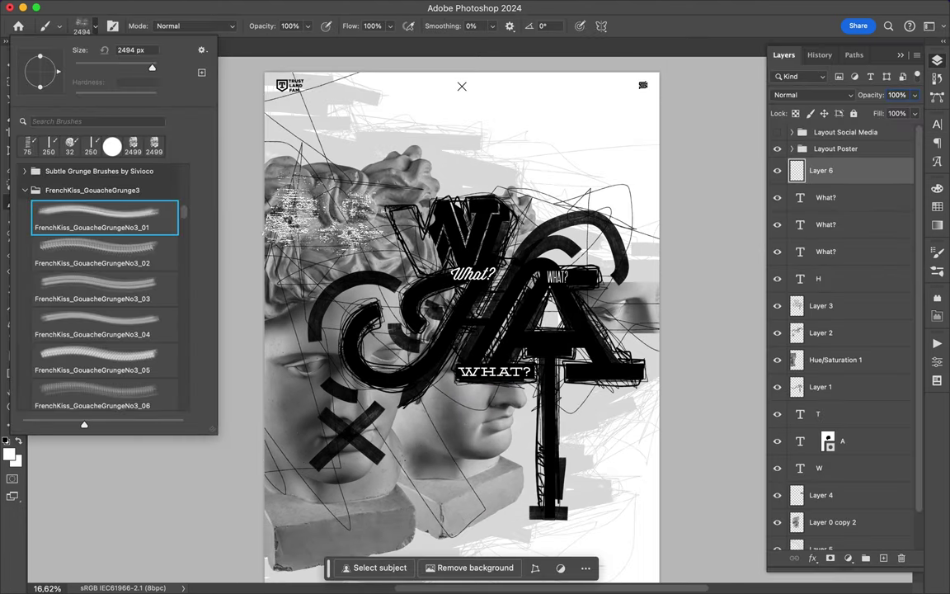
Step: Stamp grunge texture along the poster top with several gouache grunge brushes
key("Return")
left_click(288, 140)
left_click(91, 27)
left_click(104, 251)
left_click(494, 165)
left_click(90, 27)
left_click(104, 287)
key("Return")
left_click(486, 174)
Step: Stamp grunge texture around the centre using GouacheGrungeNo3_04 and GouacheGrungeNo3_06 brushes
left_click(91, 27)
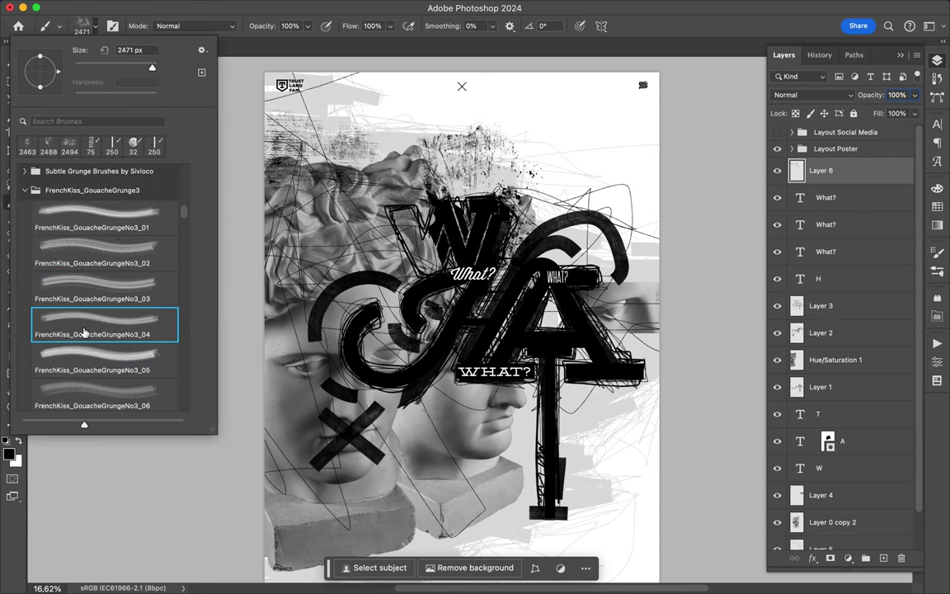
left_click(83, 322)
left_click(387, 363)
left_click(91, 27)
left_click(82, 358)
left_click(495, 367)
left_click(91, 27)
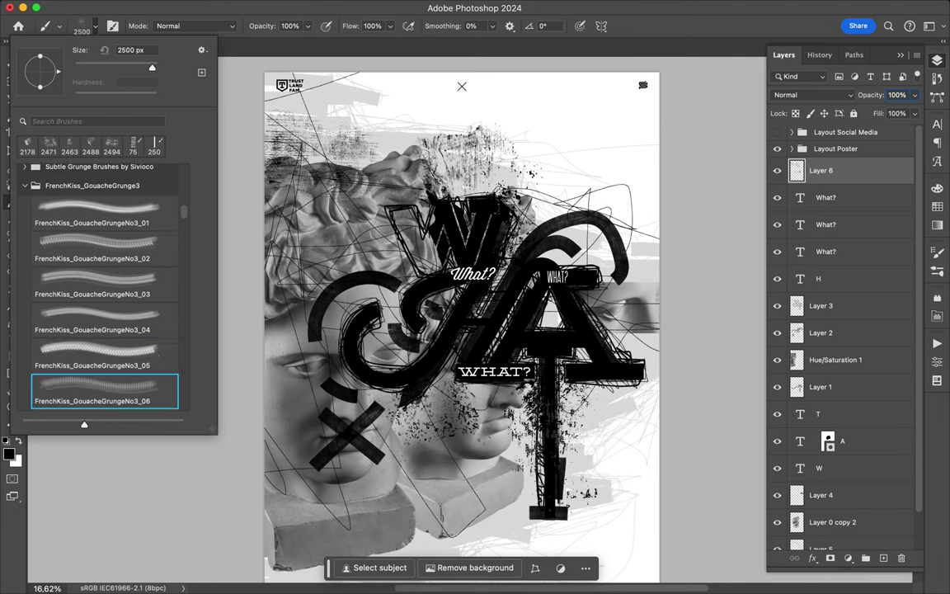
left_click(474, 395)
left_click(91, 27)
left_click(82, 310)
key("Return")
Step: Add a new layer above Layer 1 and stamp grunge over the left statue head
left_click(820, 386)
key("ctrl+shift+alt+n")
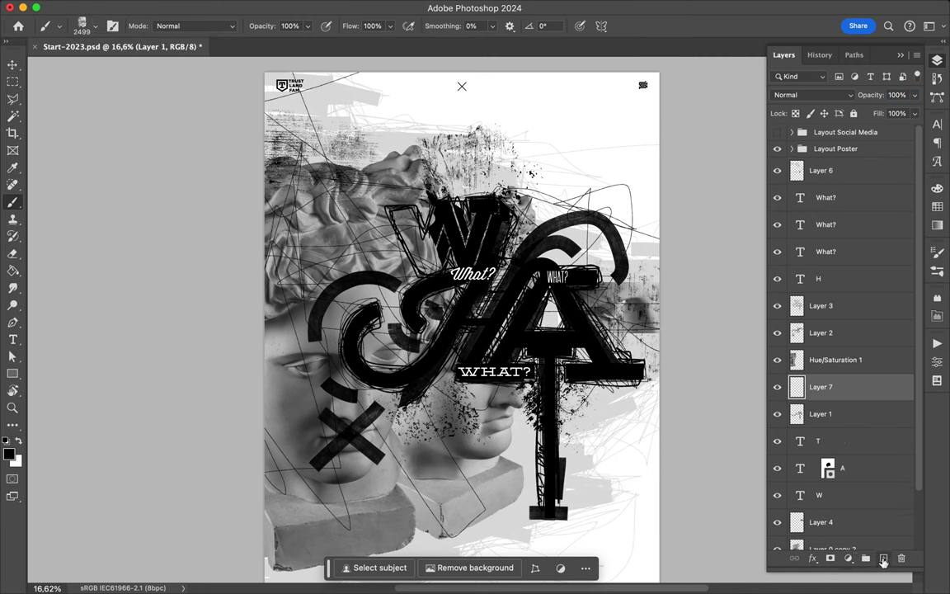
left_click(404, 462)
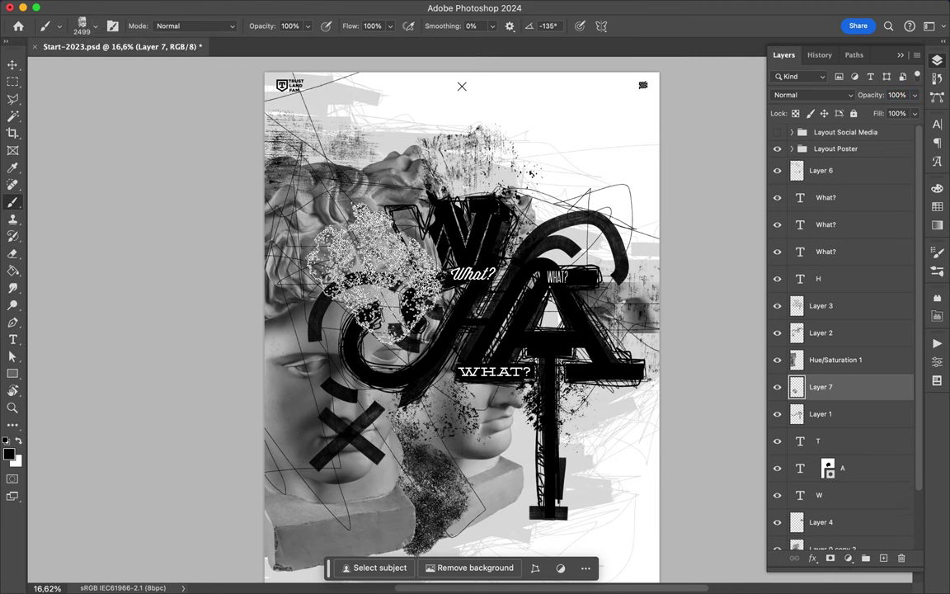
left_click(363, 169)
left_click(90, 27)
left_click(102, 356)
Step: On Layer 6, paint dark grunge over the upper-left head and the poster's left edge
left_click(820, 170)
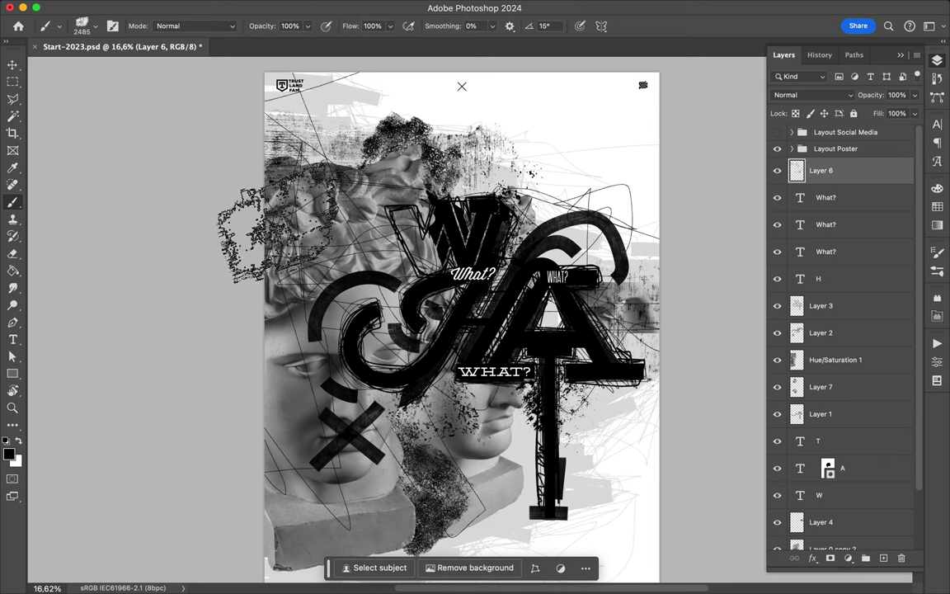
left_click_drag(248, 198, 116, 227)
left_click(95, 27)
left_click(106, 387)
left_click_drag(272, 347, 272, 470)
scroll(461, 330, "down", 2)
Step: Stamp grunge at the lower left with the GouacheGrungeNo3_10 and GouacheGrungeNo3_12 brushes
left_click(95, 27)
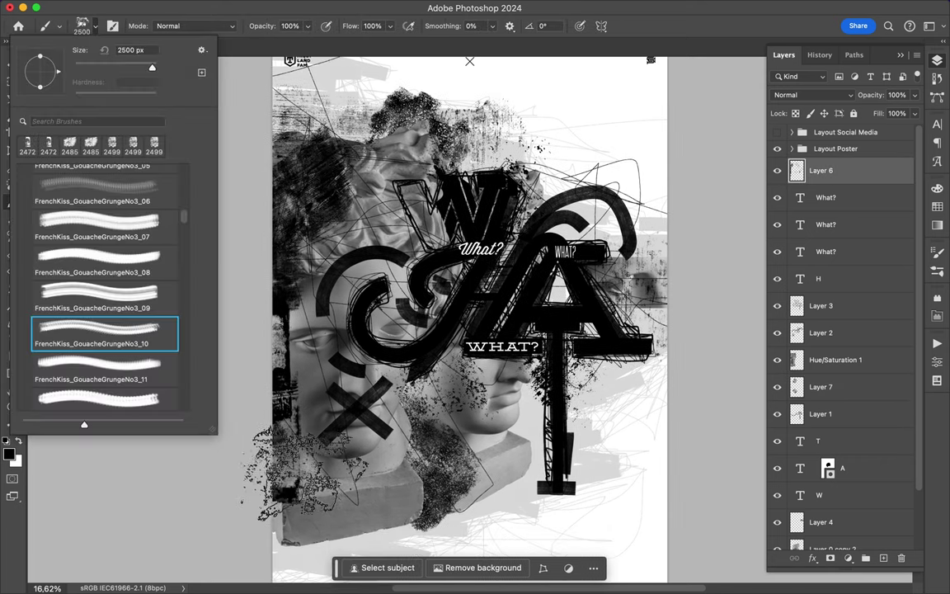
double_click(105, 329)
left_click(94, 28)
double_click(106, 329)
left_click(325, 482)
left_click(124, 9)
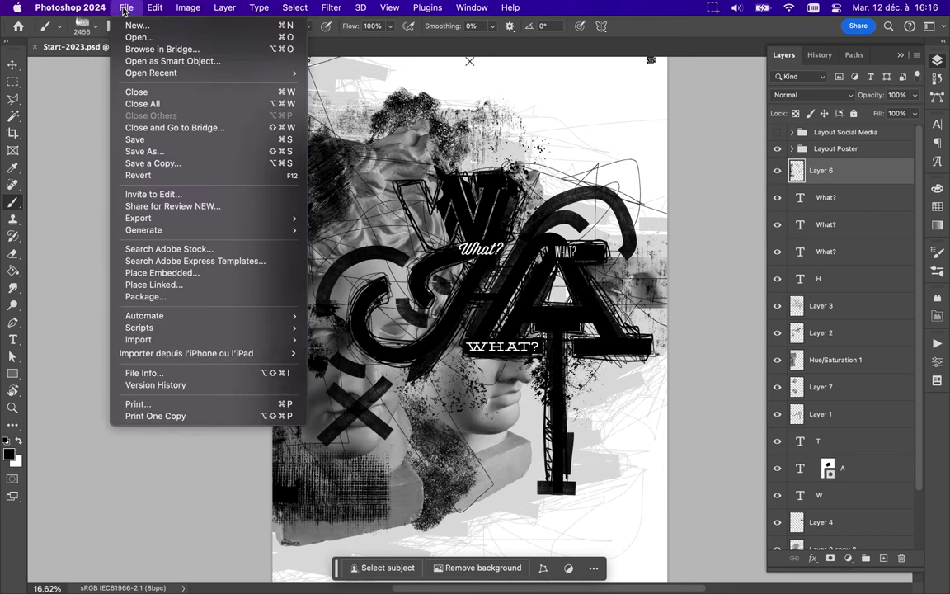
left_click(95, 28)
left_click(106, 392)
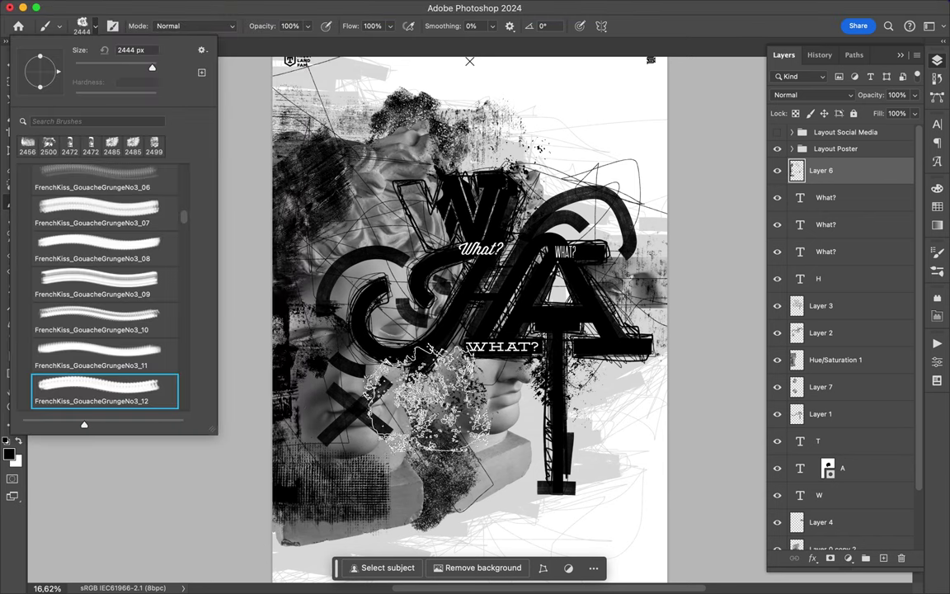
Step: Make Layer 7 active and stamp black grunge near the upper right
key("v")
left_click(450, 445)
key("b")
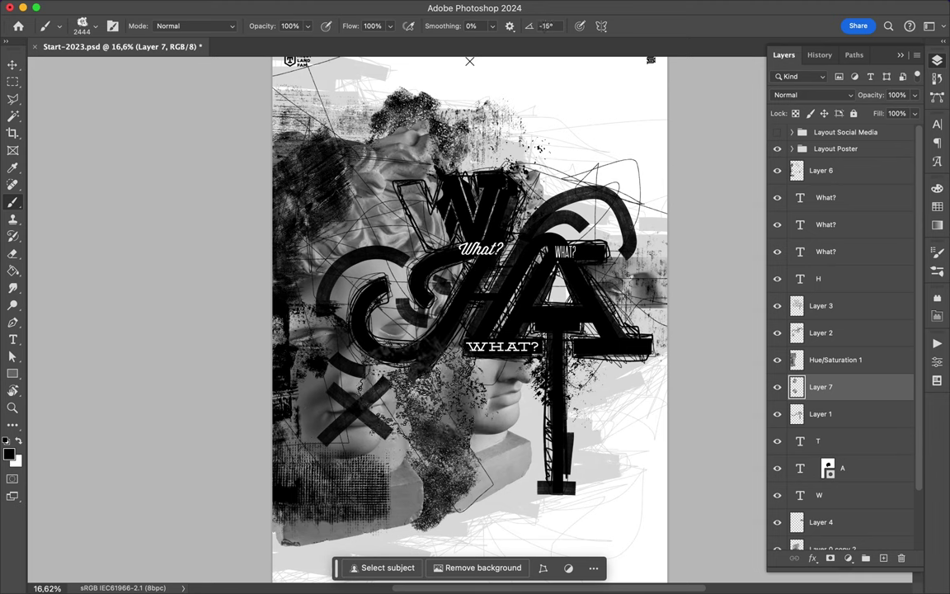
left_click(560, 169)
left_click(523, 156)
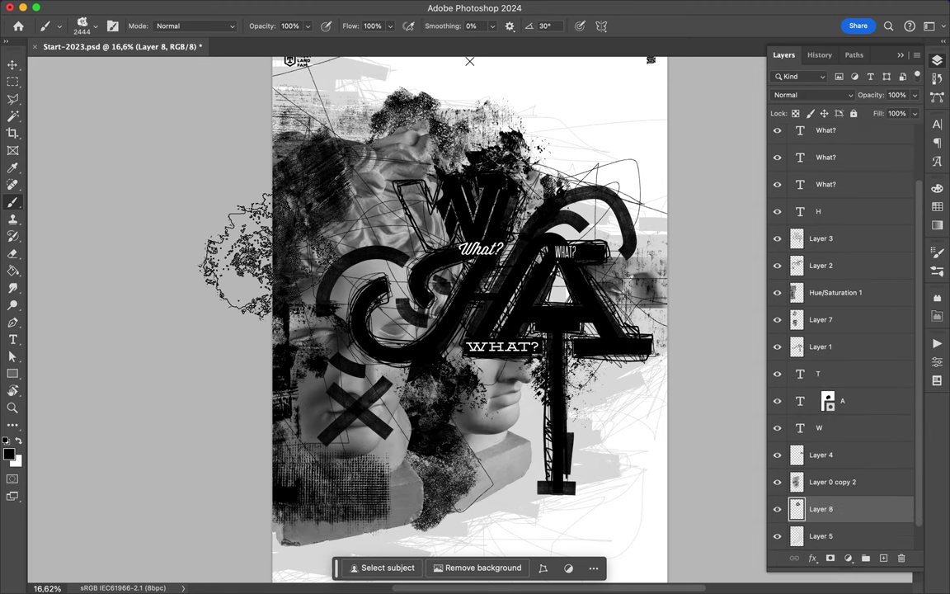
key("shift+Right")
key("shift+Right")
key("shift+Right")
Step: Pick a different grunge brush, swap the paint colour to white, and rotate the brush tip
right_click(294, 257)
left_click(99, 294)
key("Return")
key("x")
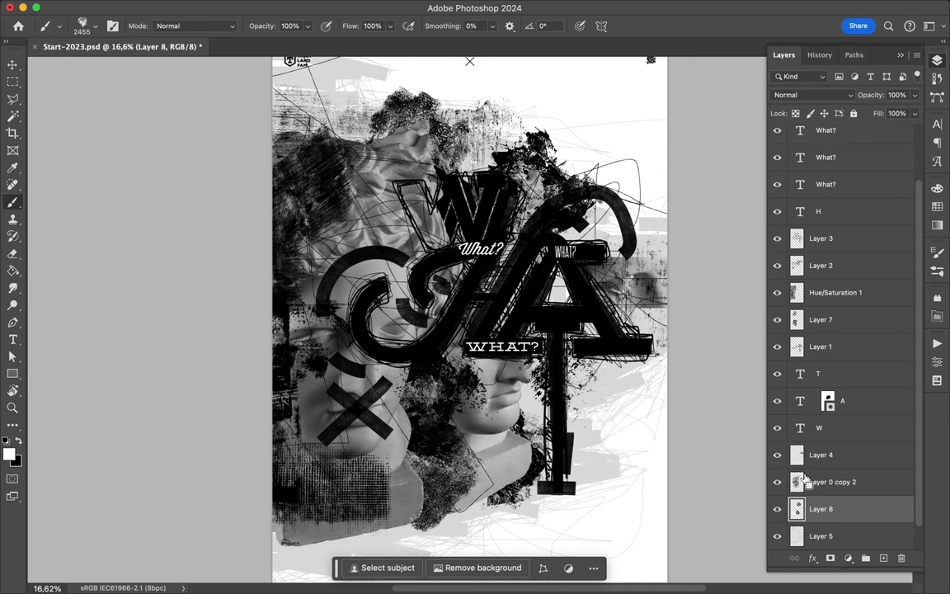
left_click(820, 319)
key("shift+Left")
key("shift+Left")
key("shift+Left")
key("alt+bracketright")
key("alt+bracketright")
key("alt+bracketright")
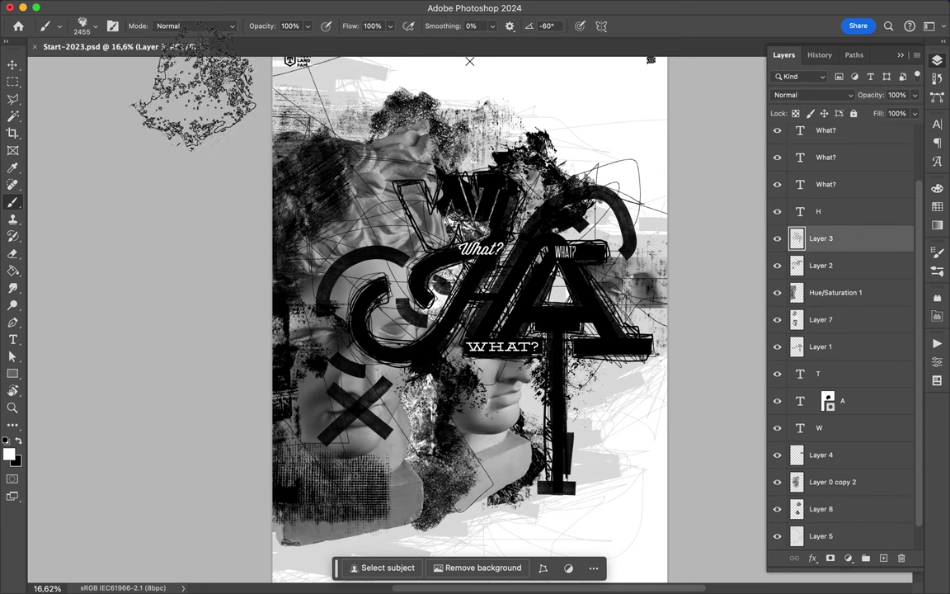
right_click(298, 206)
key("Return")
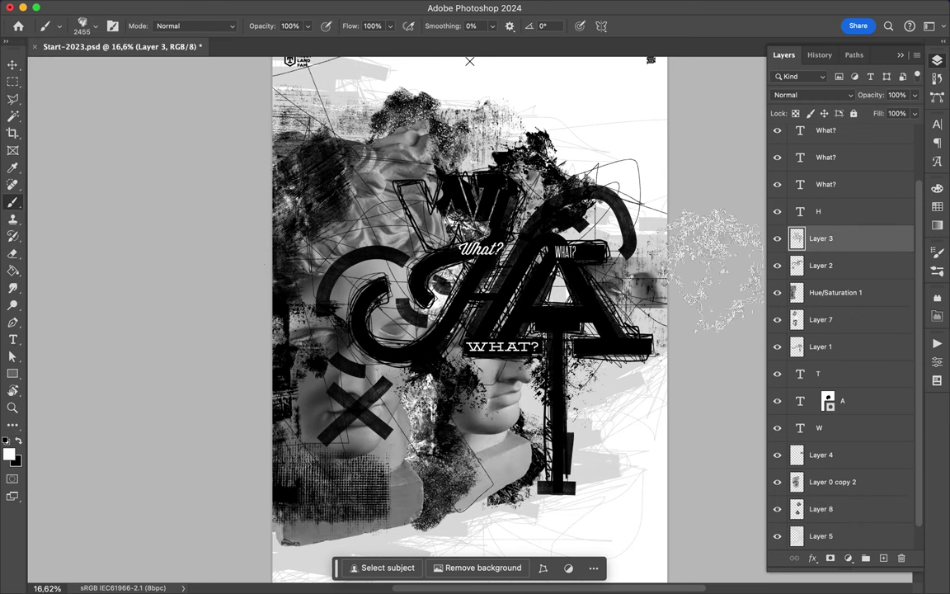
Step: Select Layer 6 and add the empty Layer 9 above it
scroll(825, 248, "up", 3)
left_click(820, 169)
key("shift+Left")
key("shift+Left")
key("shift+Left")
key("shift+Left")
key("ctrl+shift+alt+n")
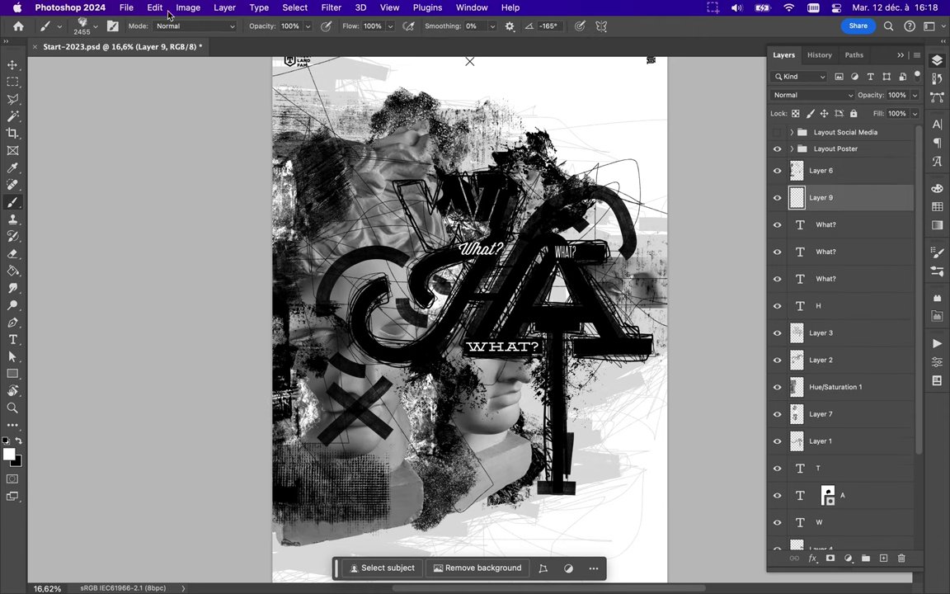
Step: Choose another grunge brush and add empty Layer 10 above Hue/Saturation 1
right_click(216, 255)
left_click(82, 265)
key("Return")
key("shift+Right")
key("shift+Right")
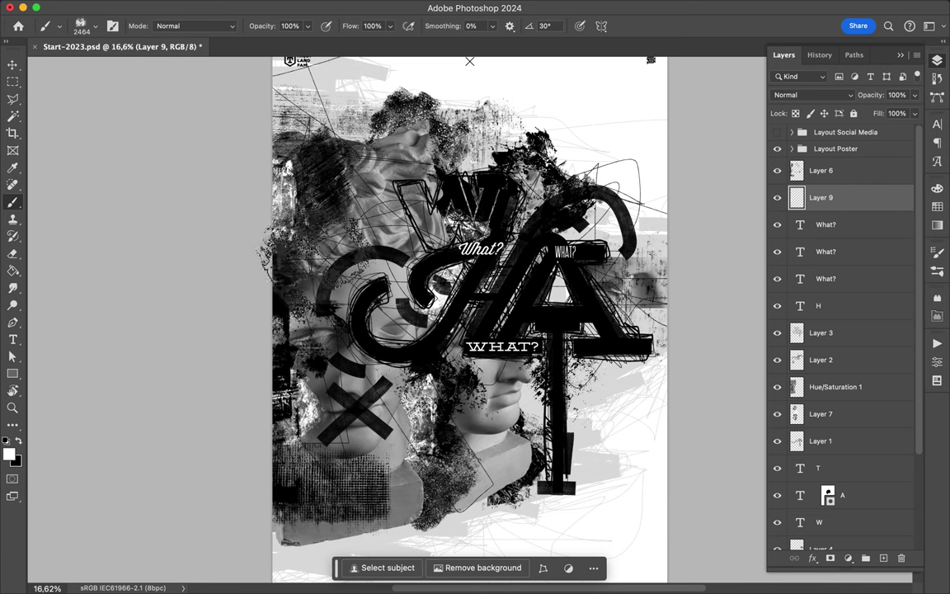
left_click(835, 387)
key("ctrl+shift+alt+n")
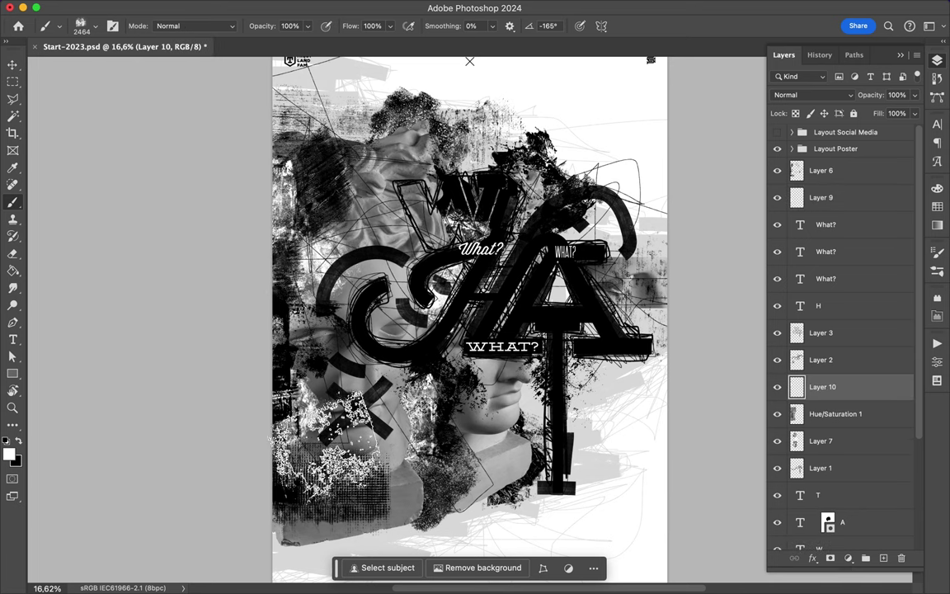
Step: Pick the next brush from the Grunge set and show the Color panel
right_click(383, 218)
key("Escape")
right_click(384, 218)
key("period")
key("period")
left_click(99, 379)
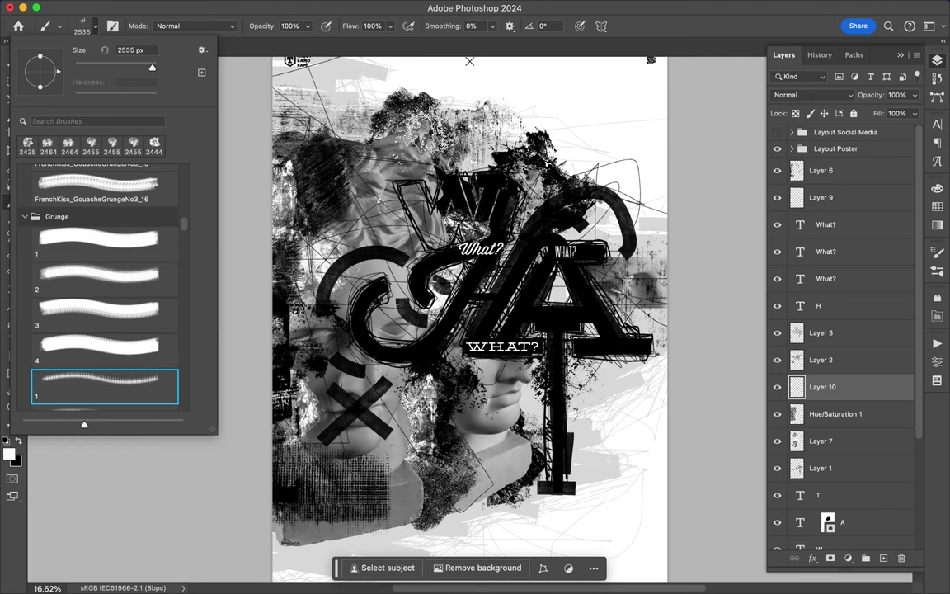
key("Escape")
left_click(936, 188)
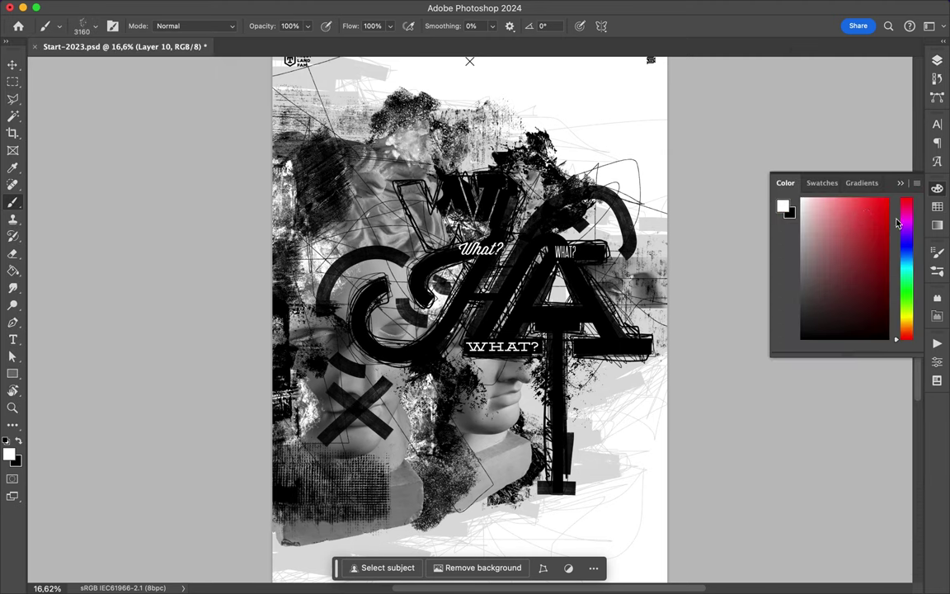
Step: Pick orange and paint grunge strokes over the left statue's head and lower body
left_click(866, 212)
left_click_drag(355, 149, 396, 247)
left_click(90, 26)
left_click(109, 383)
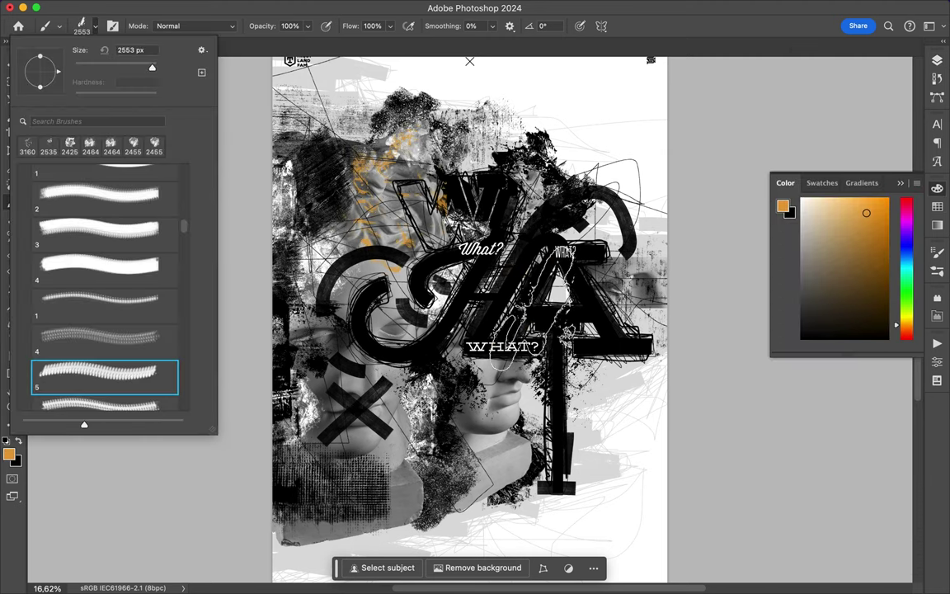
key("Escape")
left_click_drag(313, 387, 329, 445)
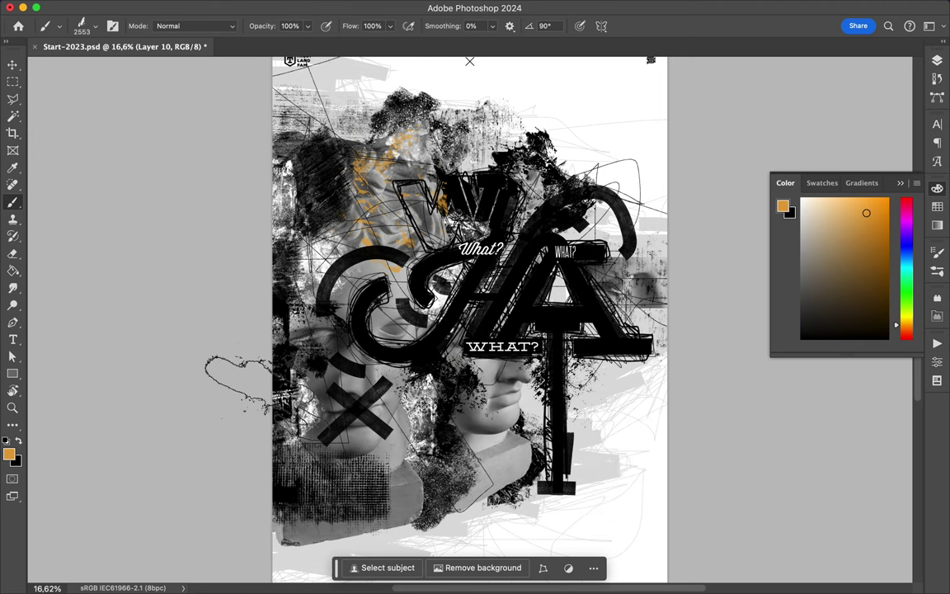
key("period")
left_click(91, 26)
key("period")
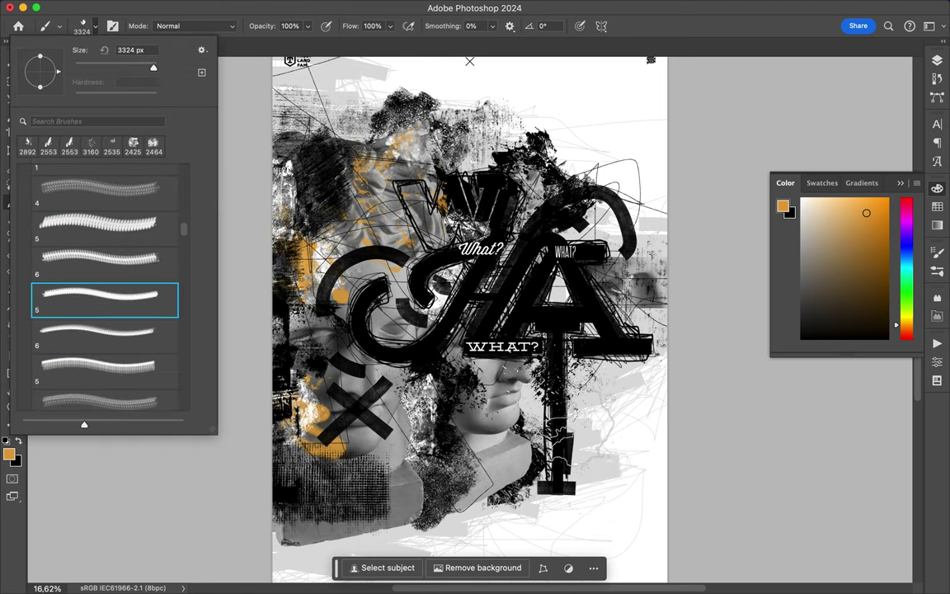
key("Escape")
Step: Free Transform the orange paint on Layer 11 and commit it
left_click(937, 60)
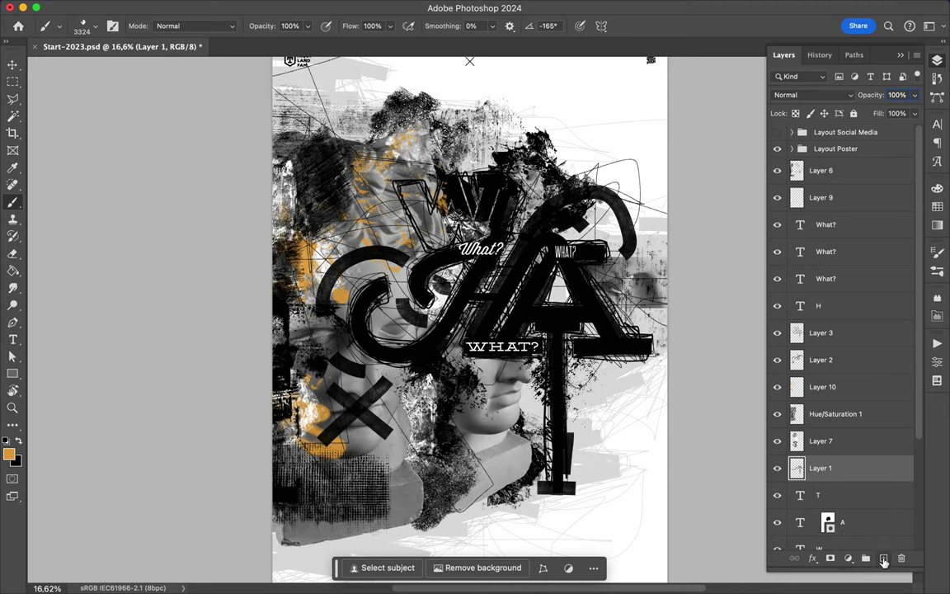
left_click(824, 462)
scroll(841, 494, "down", 2)
key("ctrl+t")
key("Return")
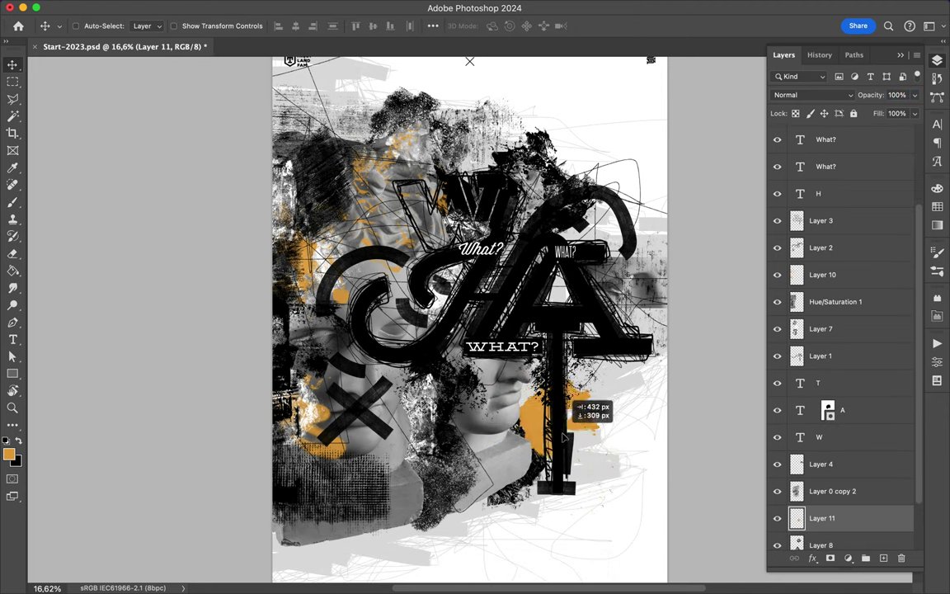
scroll(836, 498, "down", 2)
Step: Return to the Brush tool with a different grunge brush and select Layer 6
key("b")
left_click(58, 26)
left_click(106, 333)
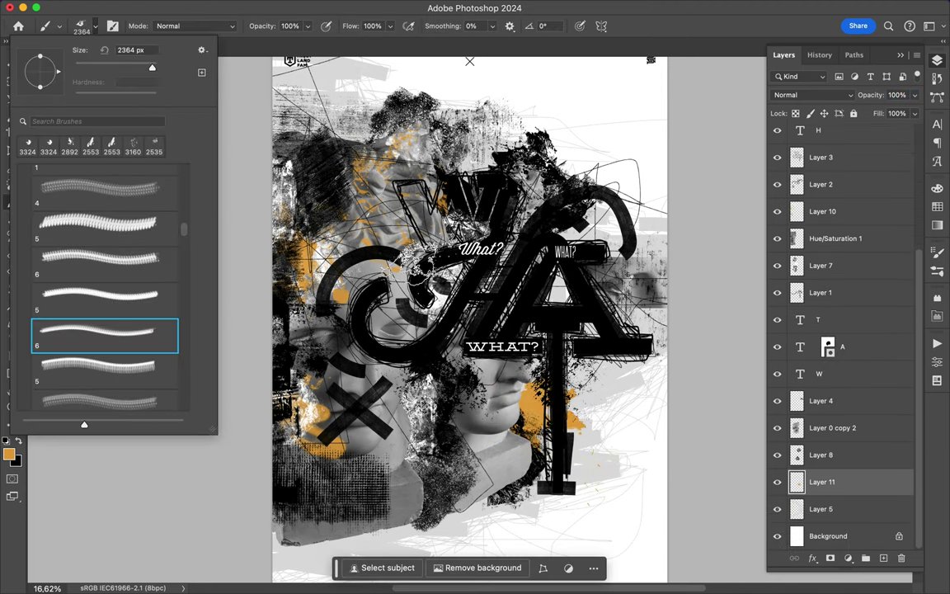
scroll(841, 330, "up", 5)
left_click(858, 170)
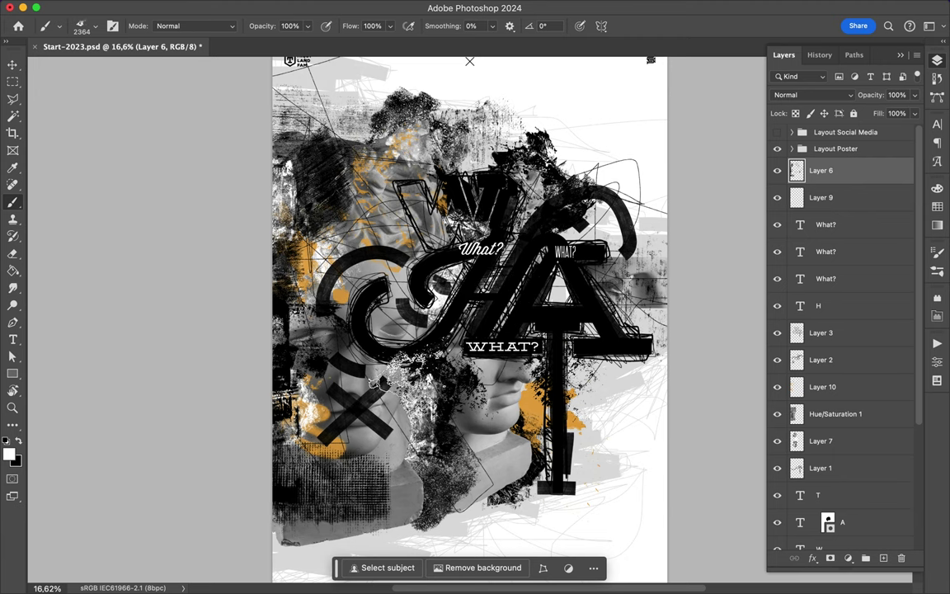
Step: Stamp white paint marks near the X using smaller splatter brushes
right_click(383, 383)
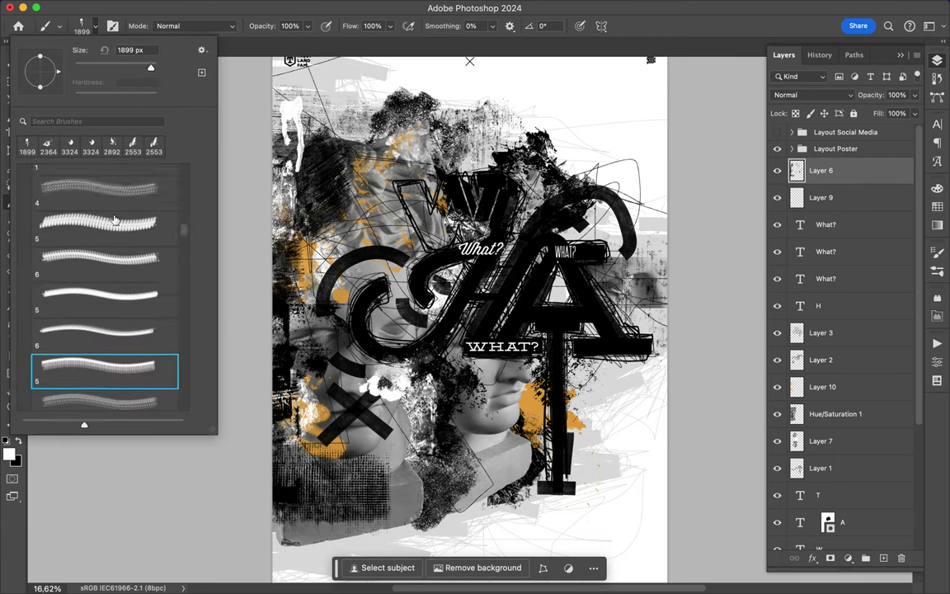
left_click(407, 309)
scroll(99, 289, "down", 2)
left_click(86, 327)
left_click(469, 284)
right_click(469, 284)
left_click(99, 351)
left_click(553, 272)
Step: Stamp a large white splatter near the top left, undo it, and choose a very large brush
right_click(212, 137)
double_click(116, 385)
right_click(490, 221)
left_click(99, 318)
left_click(338, 177)
key("ctrl+z")
left_click(88, 25)
left_click(85, 330)
Step: Switch the paint colour to black and pick the Spray Paint I brush 2
key("Escape")
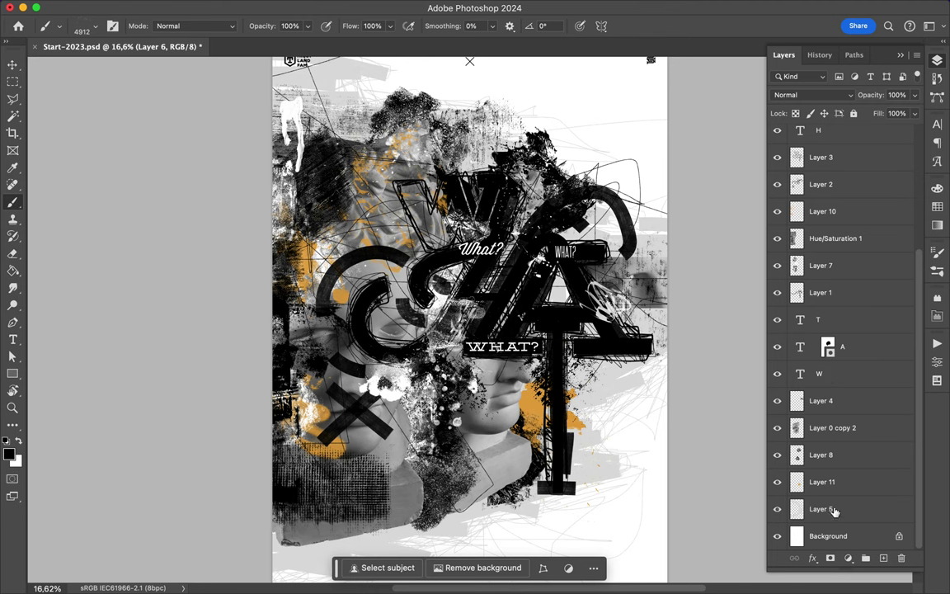
key("x")
left_click(89, 26)
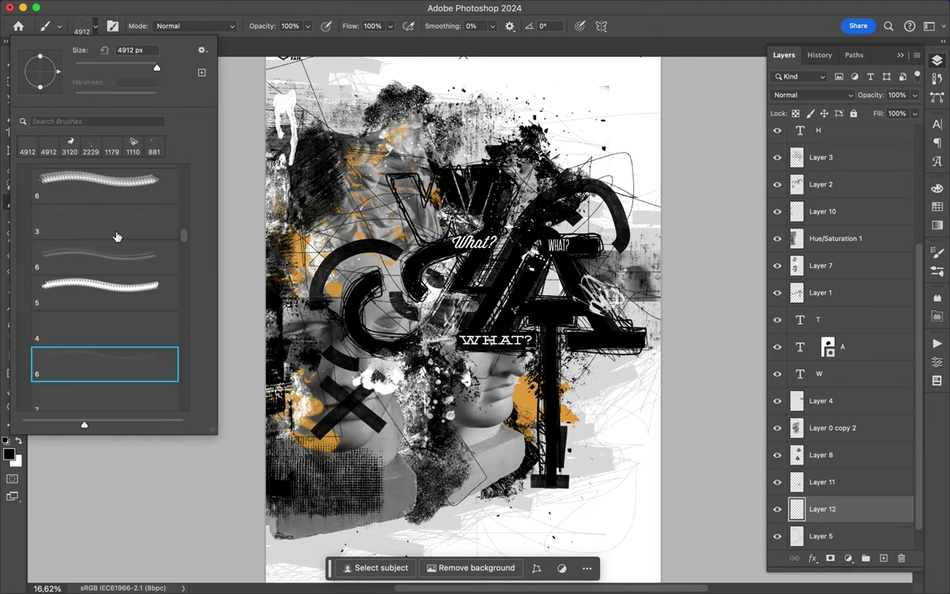
left_click(124, 307)
left_click(116, 342)
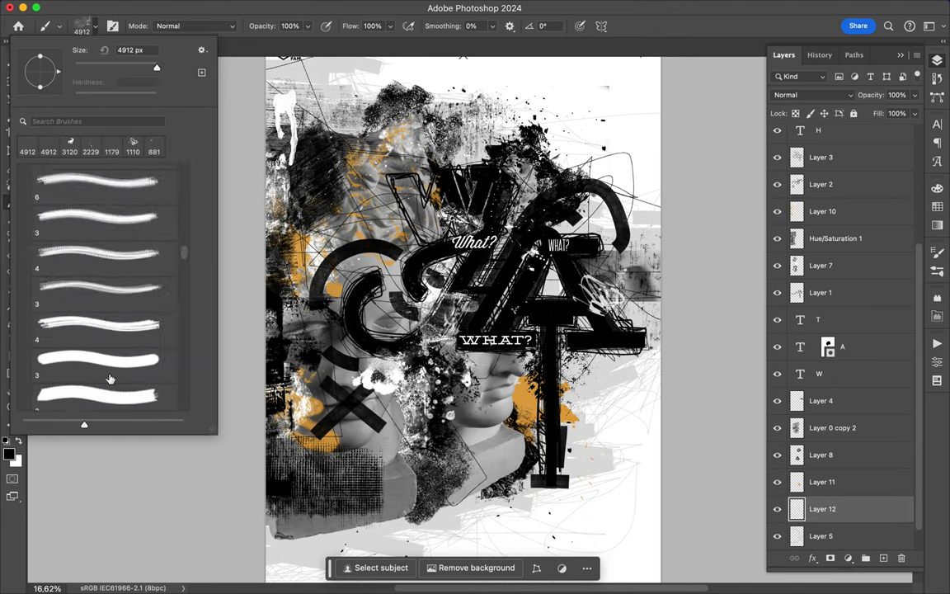
scroll(107, 312, "down", 3)
left_click(99, 333)
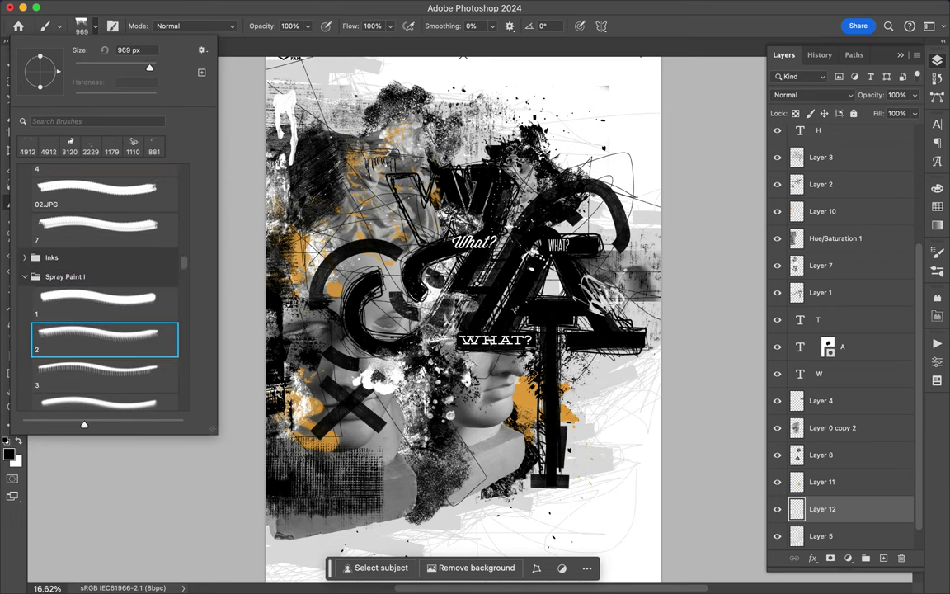
key("Return")
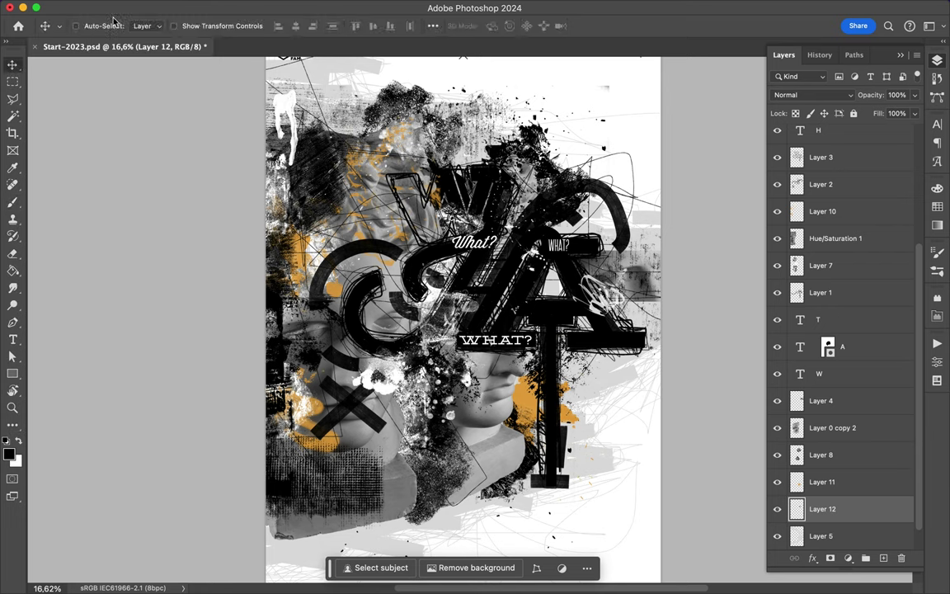
Step: Paint black spray drips on Layers 6 and 8 with Spray Paint I brushes
left_click(355, 203, "super")
left_click(82, 25)
left_click(81, 335)
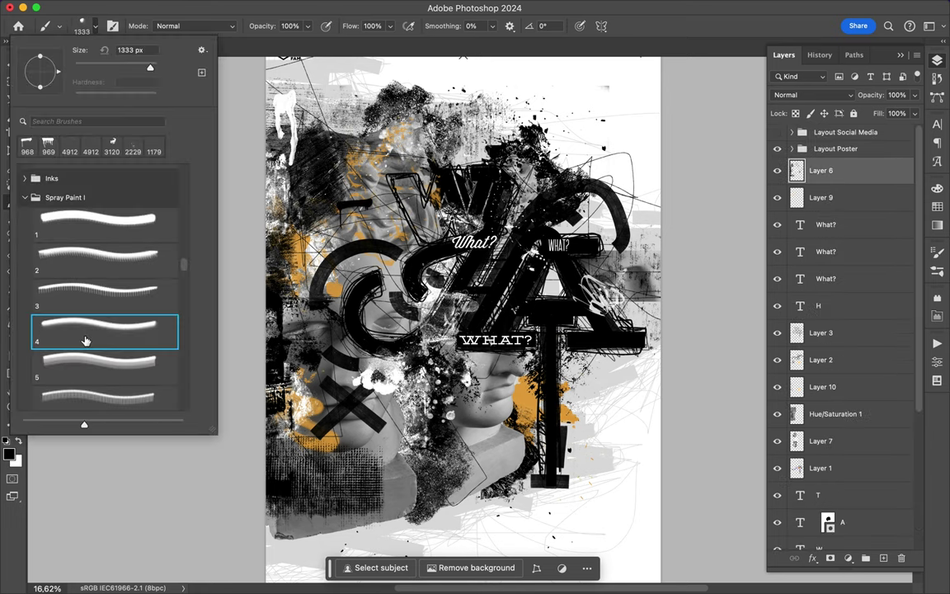
left_click(422, 454, "super")
left_click(82, 26)
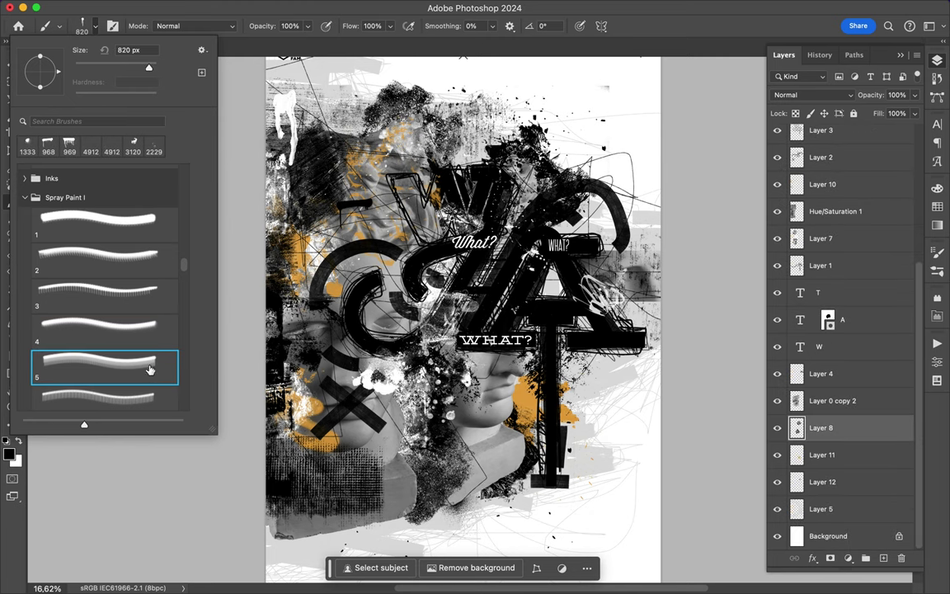
left_click(82, 26)
left_click(128, 336)
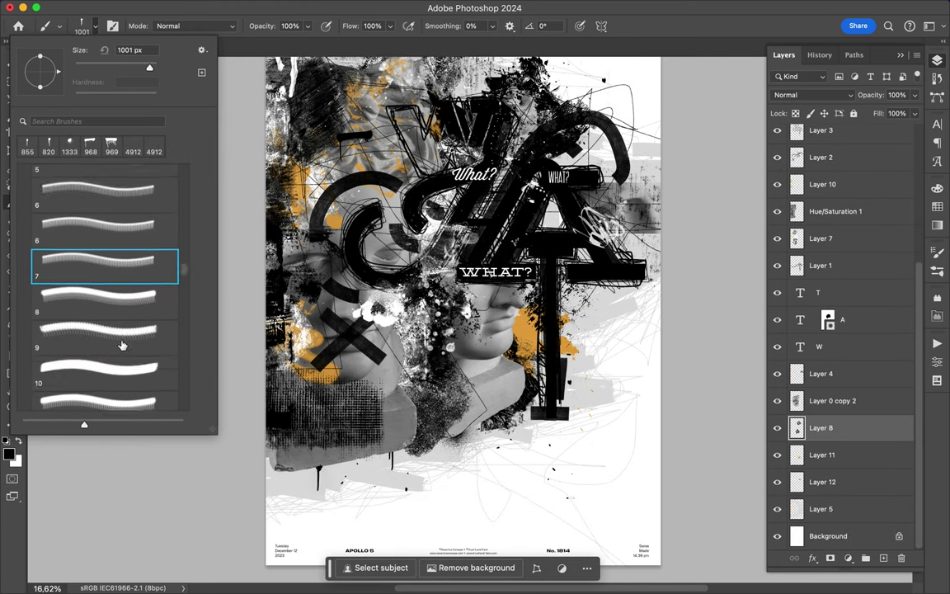
key("Return")
Step: Select Layer 10, then add a new empty Layer 13 at the top of the stack
key("Escape")
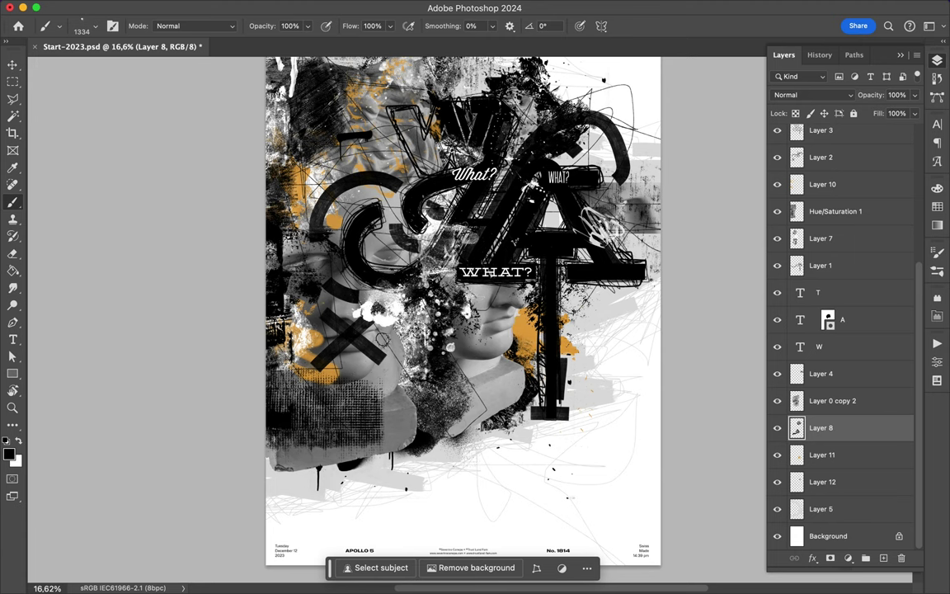
left_click(467, 309, "ctrl")
key("v")
scroll(512, 287, "down", 2)
key("b")
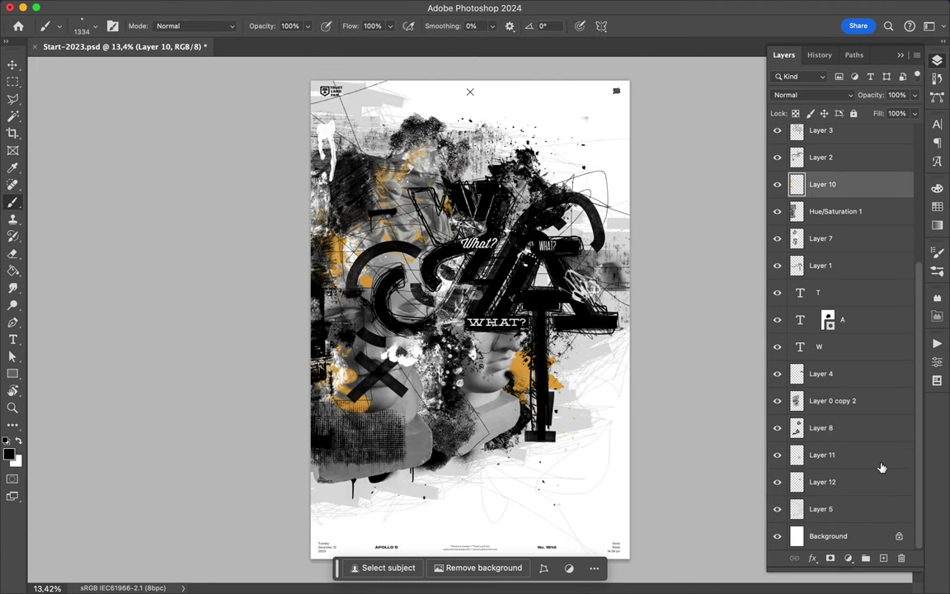
scroll(841, 330, "up", 5)
left_click(821, 170)
left_click(95, 25)
scroll(117, 268, "down", 5)
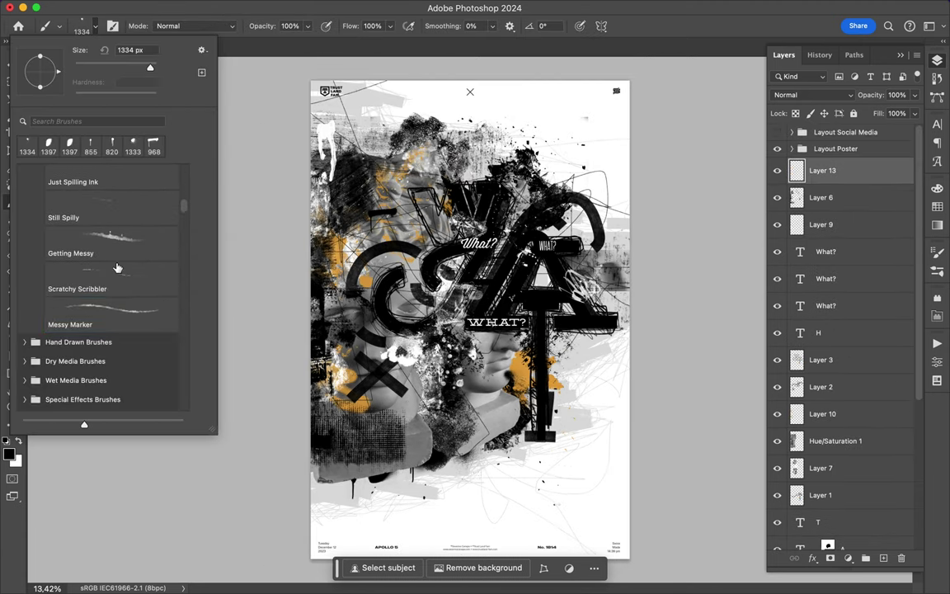
Step: With a 75 px marker brush, scribble white lines over the left statue's head and What? lettering
double_click(108, 280)
left_click_drag(338, 177, 371, 202)
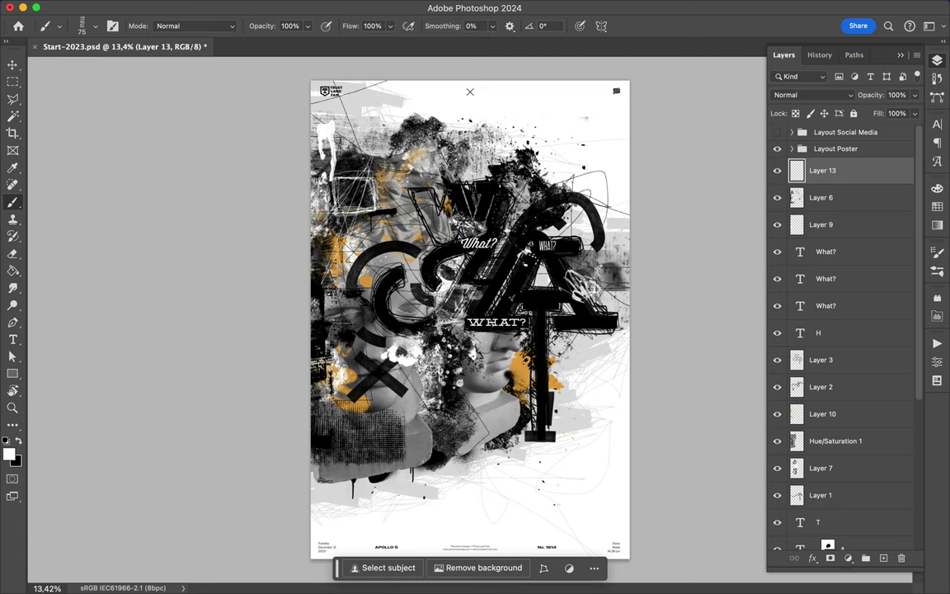
mouse_move(494, 252)
left_mouse_down()
mouse_move(445, 305)
mouse_move(358, 288)
mouse_move(466, 297)
mouse_move(536, 245)
left_mouse_up()
mouse_move(502, 198)
left_mouse_down()
mouse_move(487, 237)
mouse_move(388, 216)
left_mouse_up()
left_click_drag(470, 221, 404, 199)
mouse_move(441, 233)
left_mouse_down()
mouse_move(391, 169)
mouse_move(470, 235)
mouse_move(404, 215)
left_mouse_up()
Step: Add white scribbles across the C, above What?, and along the poster's lower left edge
mouse_move(462, 205)
left_mouse_down()
mouse_move(383, 230)
mouse_move(462, 206)
left_mouse_up()
mouse_move(403, 216)
left_mouse_down()
mouse_move(322, 223)
mouse_move(506, 222)
mouse_move(320, 223)
mouse_move(317, 268)
mouse_move(464, 309)
mouse_move(361, 301)
mouse_move(439, 271)
mouse_move(433, 305)
mouse_move(399, 272)
mouse_move(427, 307)
mouse_move(381, 272)
mouse_move(482, 309)
mouse_move(371, 303)
mouse_move(479, 305)
mouse_move(442, 320)
mouse_move(469, 310)
left_mouse_up()
mouse_move(341, 277)
left_mouse_down()
mouse_move(363, 244)
mouse_move(373, 247)
mouse_move(363, 245)
left_mouse_up()
mouse_move(506, 175)
left_mouse_down()
mouse_move(427, 181)
mouse_move(470, 216)
mouse_move(462, 185)
mouse_move(503, 188)
mouse_move(466, 235)
mouse_move(414, 221)
left_mouse_up()
mouse_move(363, 280)
left_mouse_down()
mouse_move(317, 334)
mouse_move(388, 413)
left_mouse_up()
mouse_move(408, 363)
left_mouse_down()
mouse_move(322, 396)
mouse_move(318, 182)
mouse_move(316, 380)
left_mouse_up()
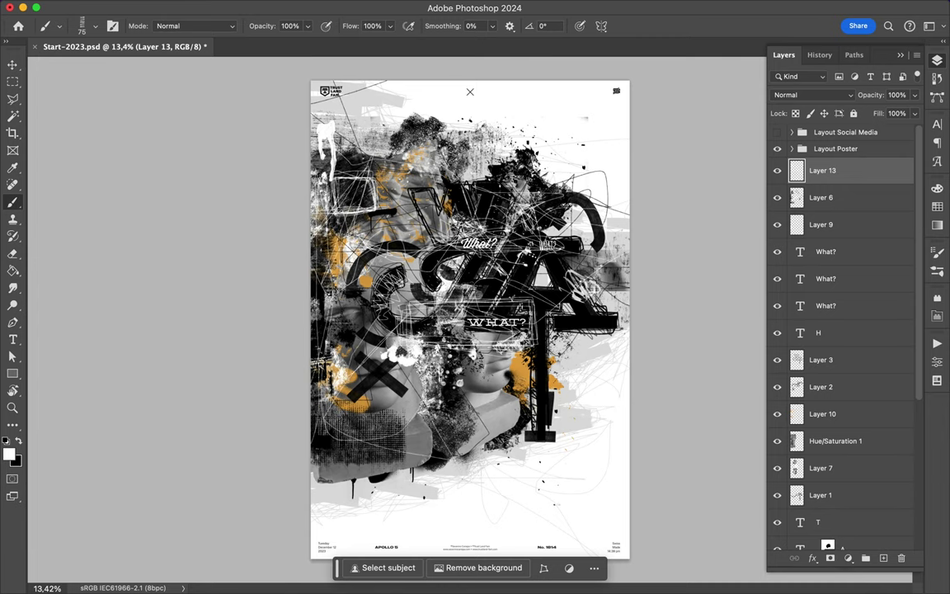